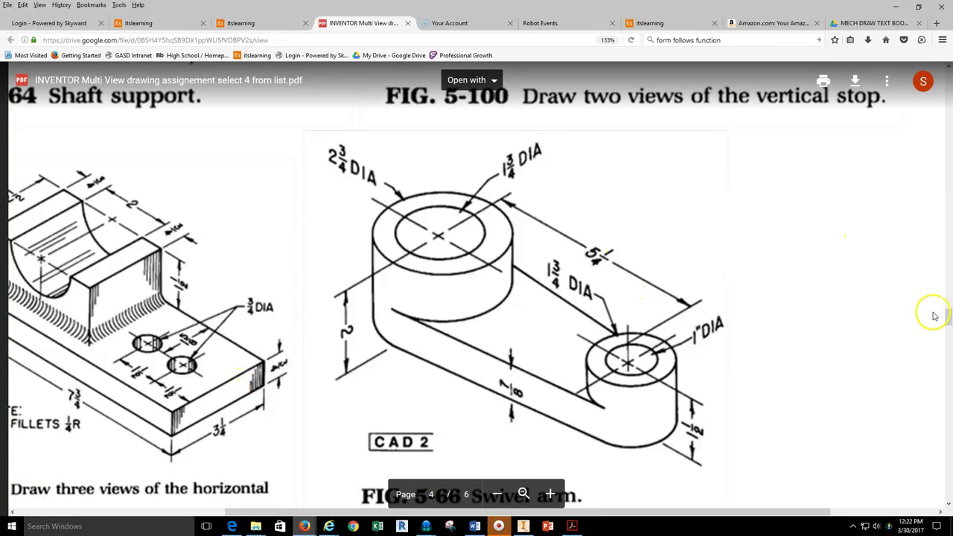
Review the FIG. 5-66 swivel arm drawing, switch to Inventor and start a 2D sketch on the front origin plane.
{"action": "left_click_drag", "start_coordinate": [947, 318], "coordinate": [948, 320]}
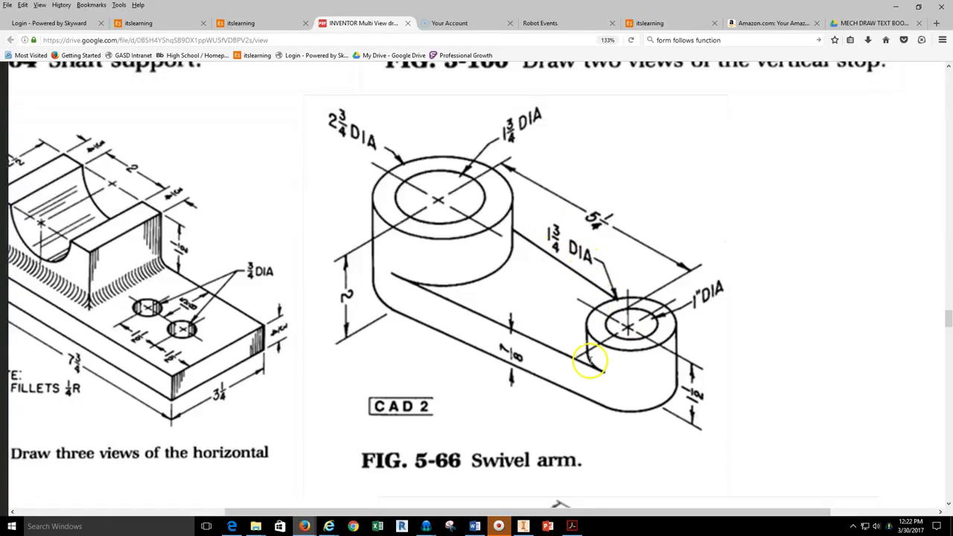
{"action": "left_click", "coordinate": [522, 525]}
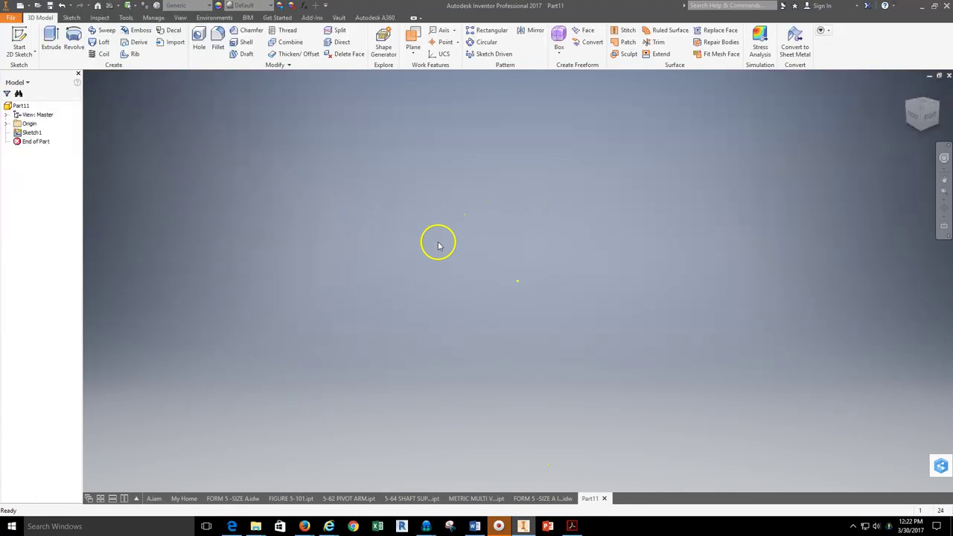
{"action": "left_click", "coordinate": [22, 35]}
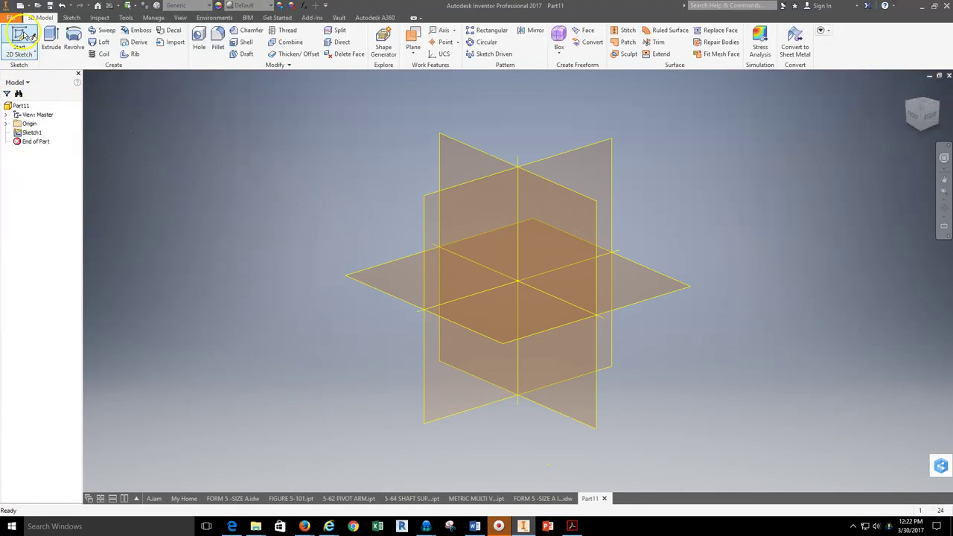
{"action": "left_click", "coordinate": [457, 147]}
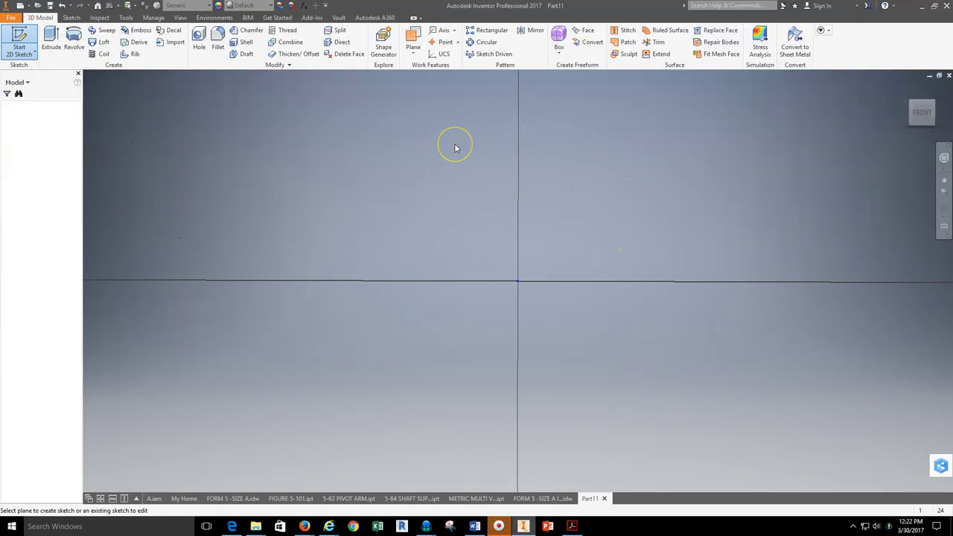
Draw a circle of 2.75 in diameter centred on the sketch origin.
{"action": "left_click", "coordinate": [74, 36]}
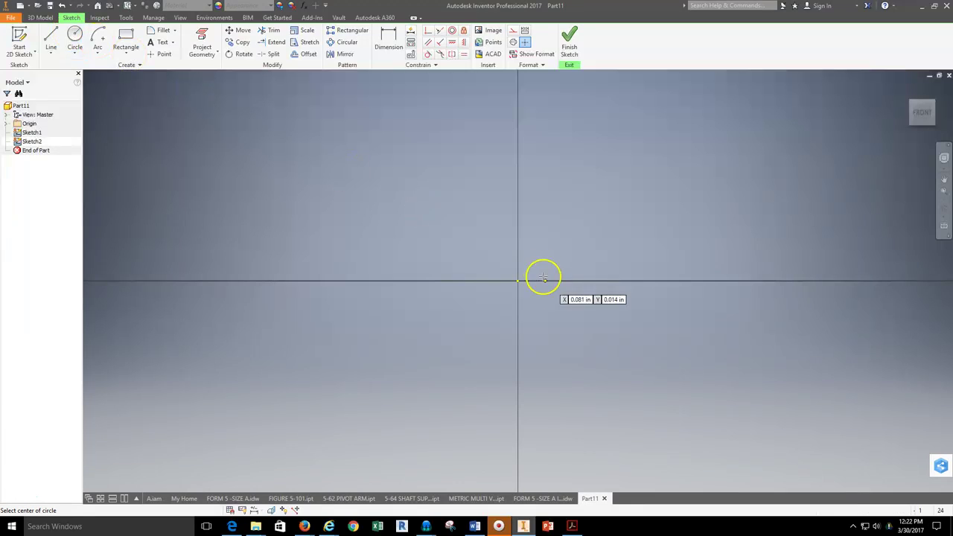
{"action": "left_click", "coordinate": [518, 283]}
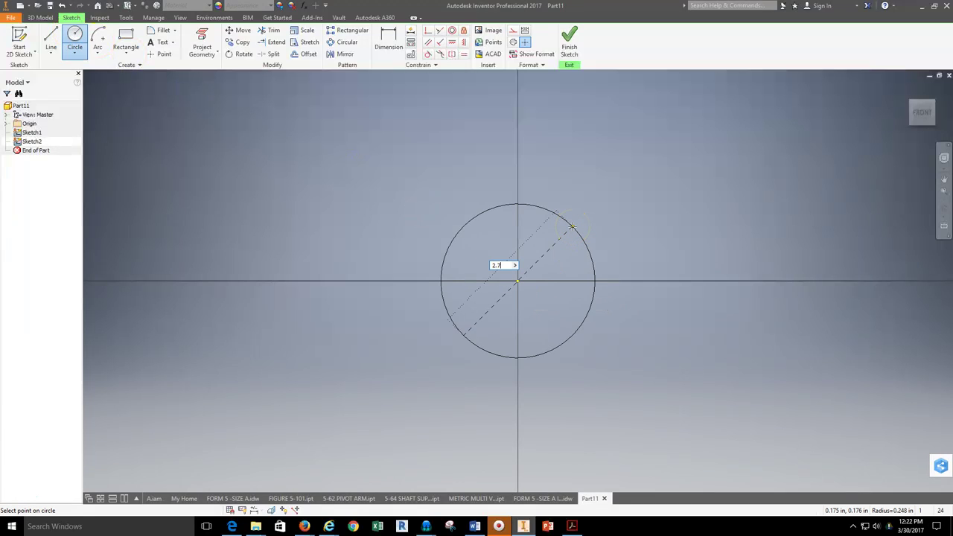
{"action": "key", "text": "Return"}
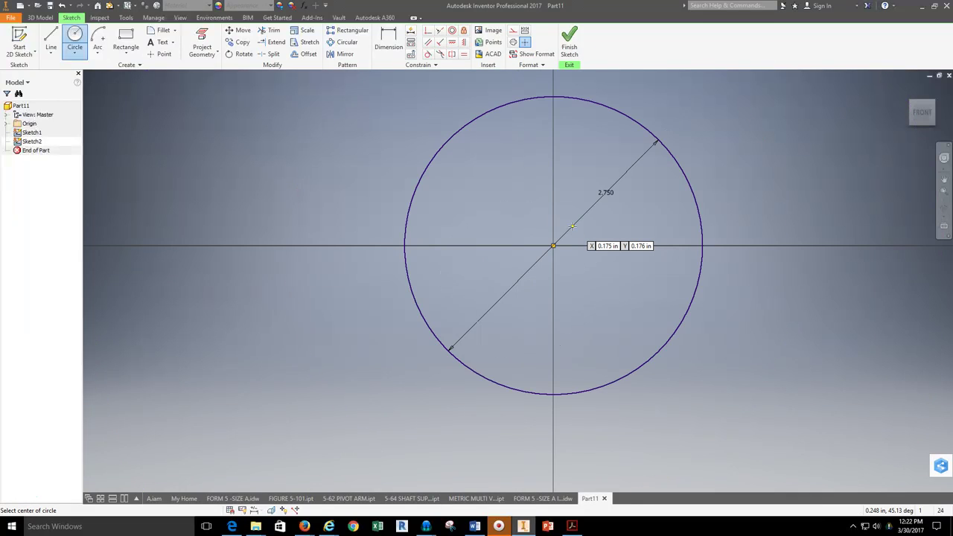
Draw a horizontal line 5.25 in long from the circle's centre along the X axis, checking the length in the reference drawing.
{"action": "left_click", "coordinate": [51, 39]}
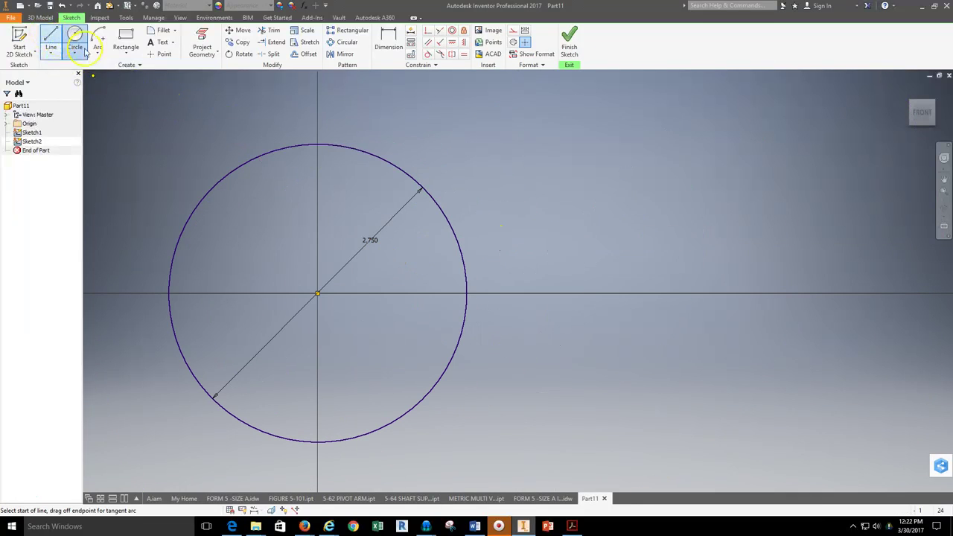
{"action": "left_click", "coordinate": [317, 294]}
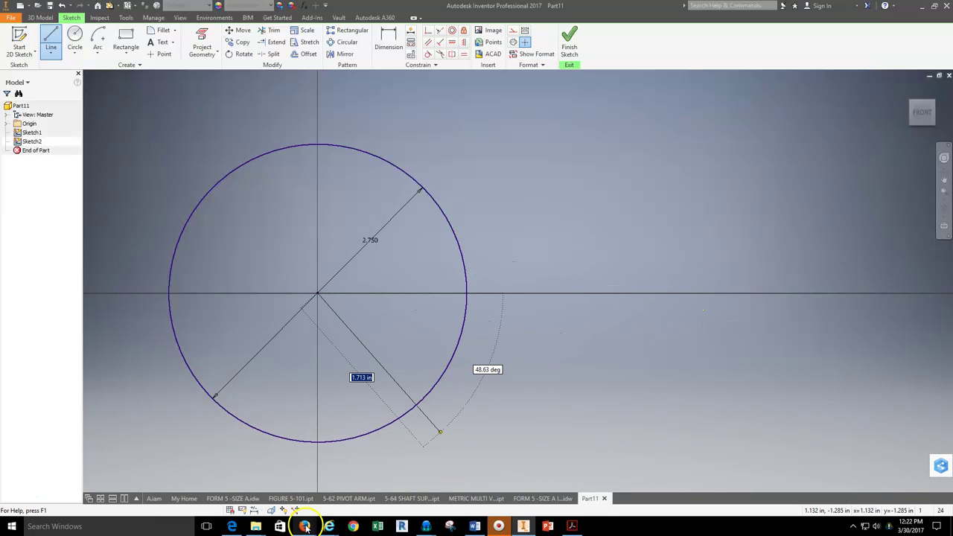
{"action": "mouse_move", "coordinate": [305, 526]}
{"action": "left_click", "coordinate": [264, 477]}
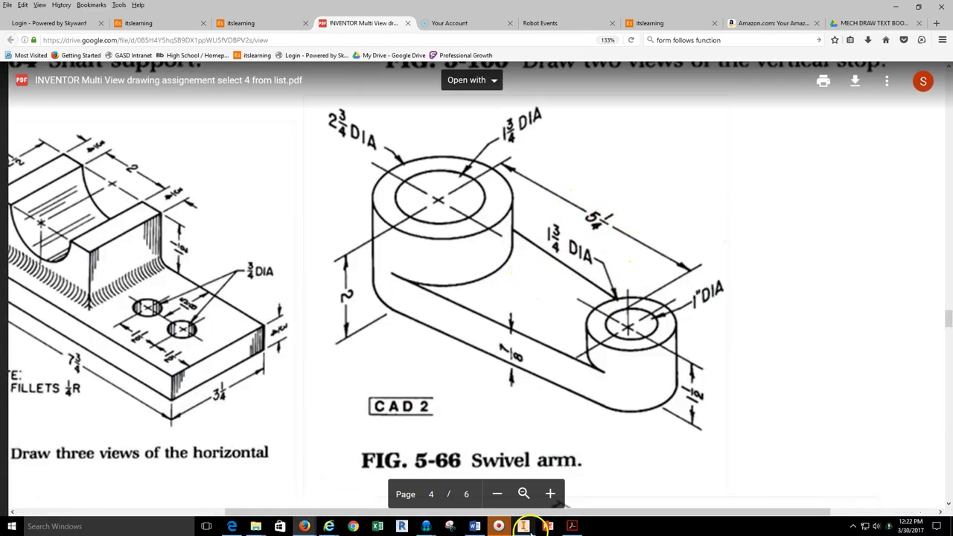
{"action": "key", "text": "alt+Tab"}
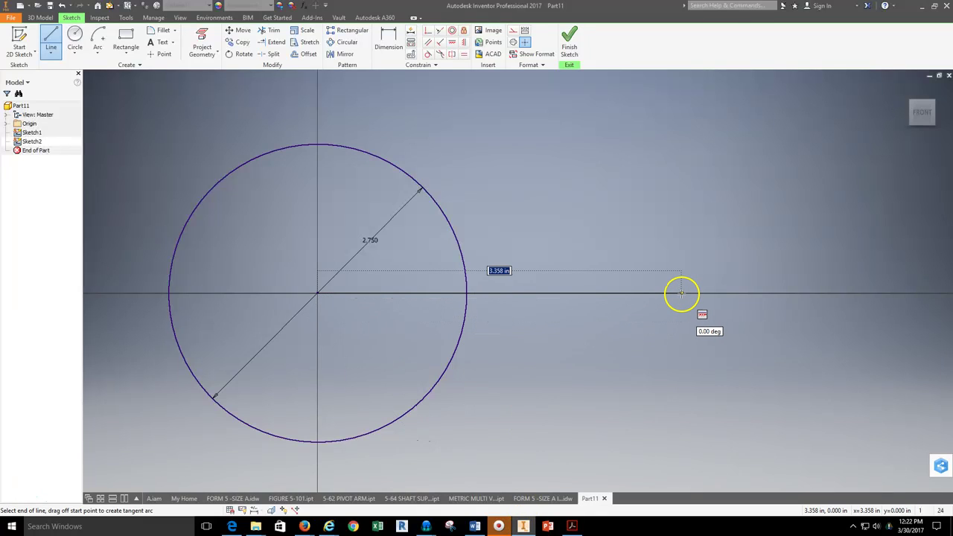
{"action": "type", "text": "5.25"}
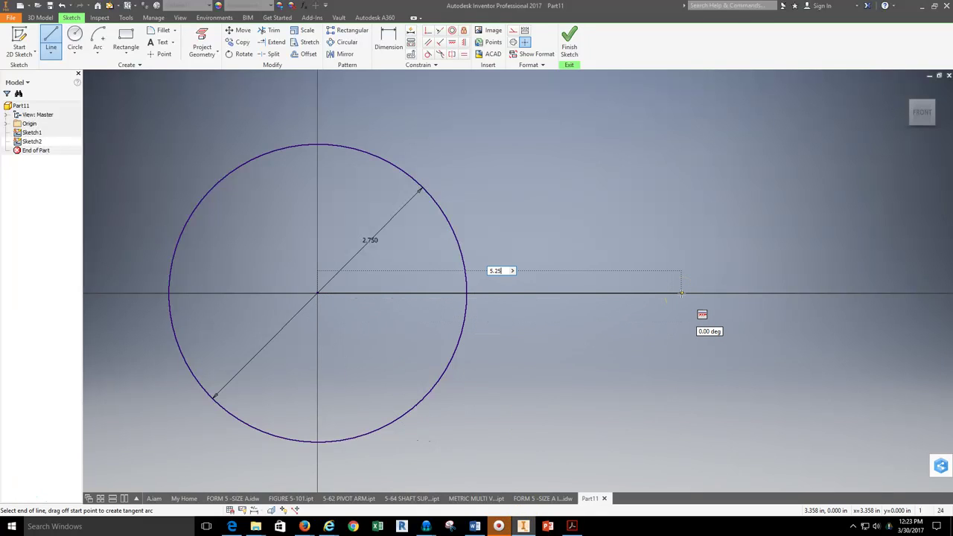
{"action": "key", "text": "Return"}
Draw a circle of 1 3/4 in diameter centred on the far end of the 5.25 in line.
{"action": "middle_click_drag", "start_coordinate": [775, 296], "coordinate": [514, 321]}
{"action": "key", "text": "c"}
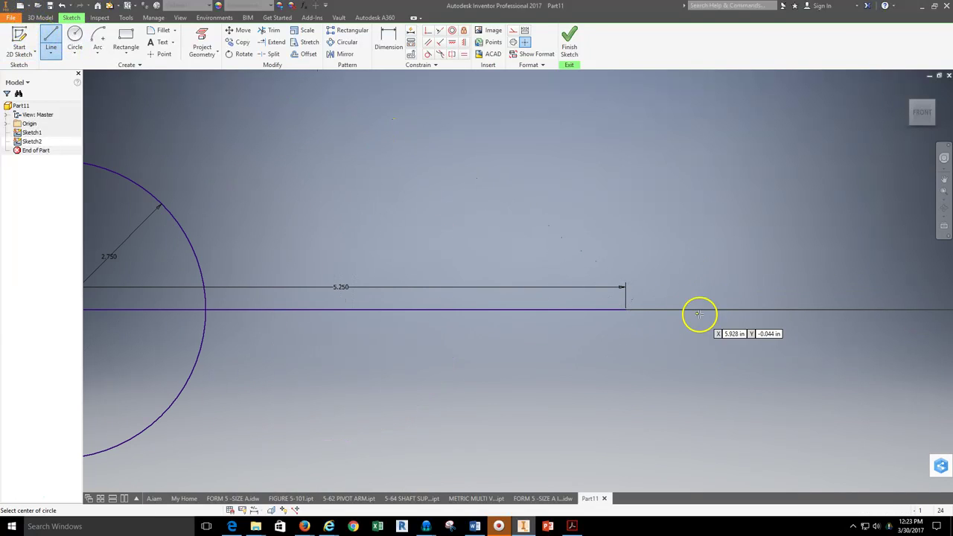
{"action": "left_click", "coordinate": [624, 309]}
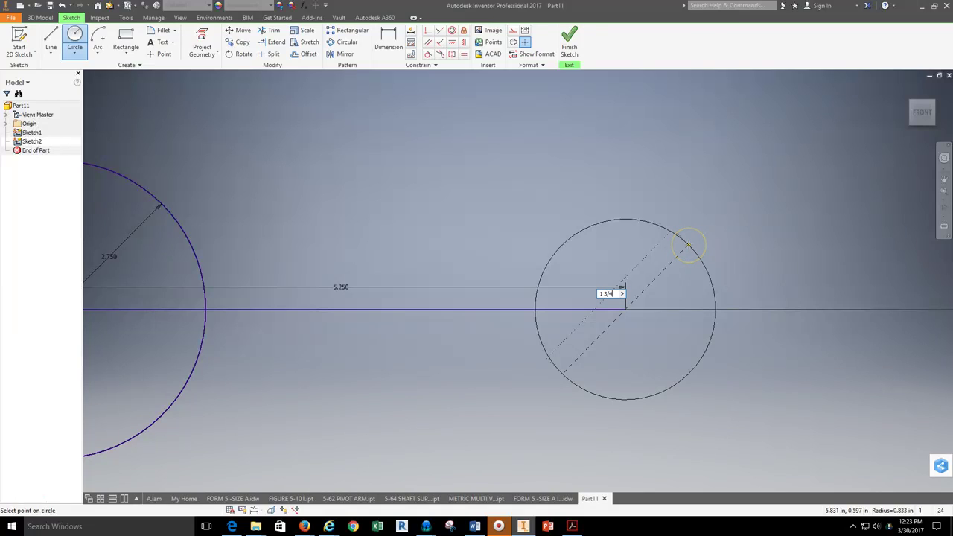
{"action": "key", "text": "Return"}
Sketch a loose L-shape above the small circle, with a vertical line about 0.9 in and a horizontal line about 1.8 in long.
{"action": "scroll", "coordinate": [606, 281], "scroll_direction": "up", "scroll_amount": 3}
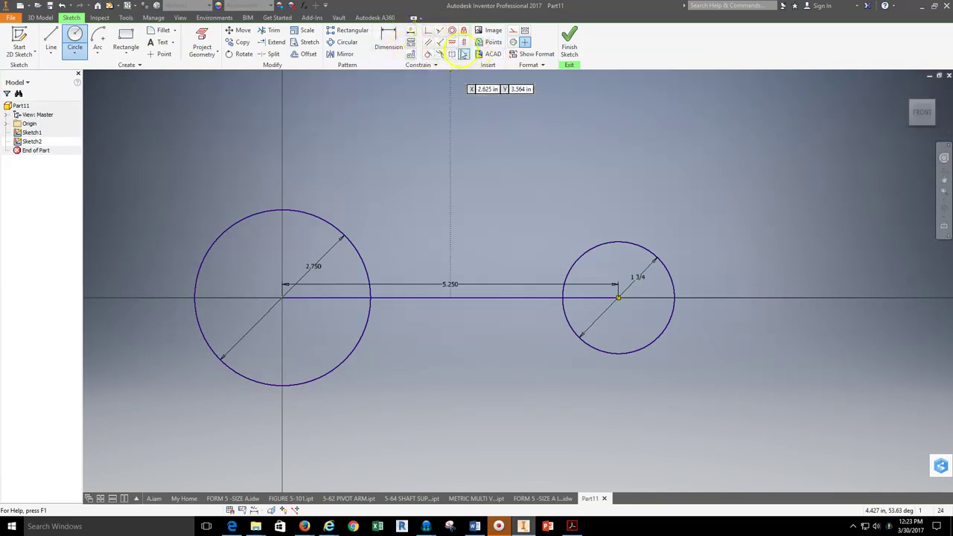
{"action": "middle_click_drag", "start_coordinate": [514, 168], "coordinate": [435, 243]}
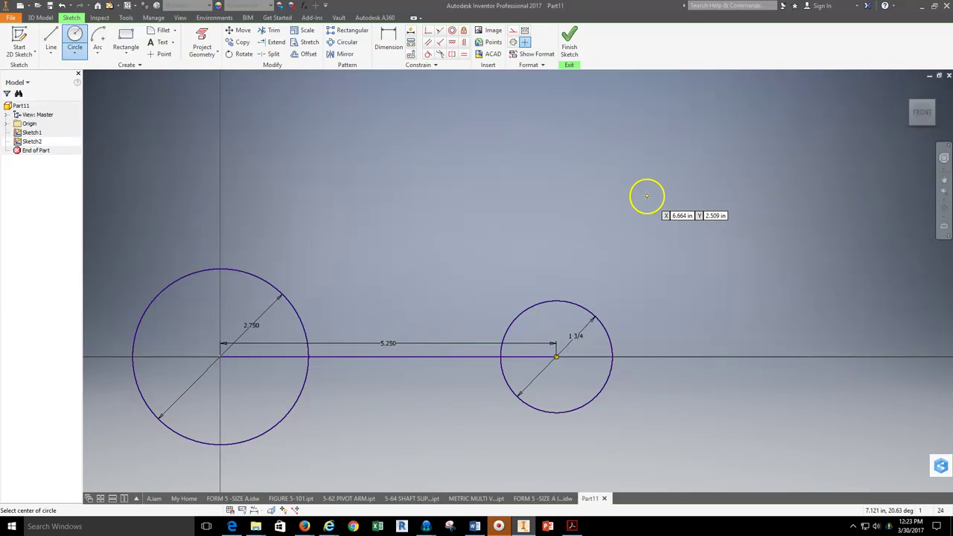
{"action": "left_click", "coordinate": [704, 146]}
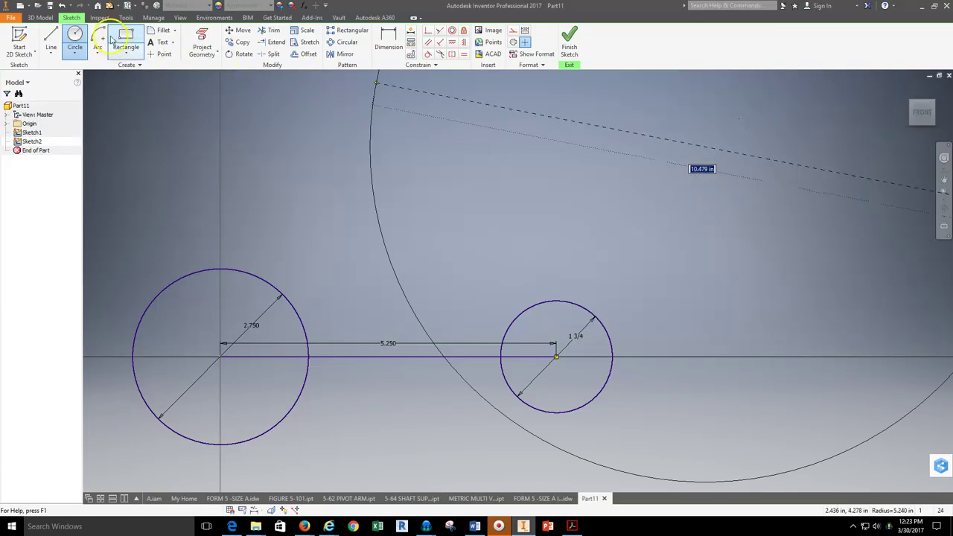
{"action": "left_click", "coordinate": [51, 41]}
{"action": "left_click", "coordinate": [668, 169]}
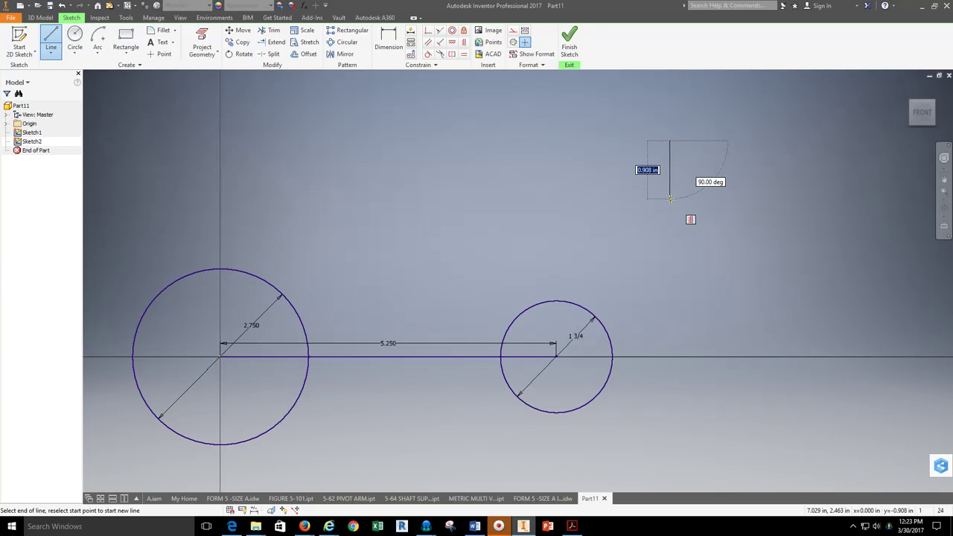
{"action": "left_click", "coordinate": [669, 199]}
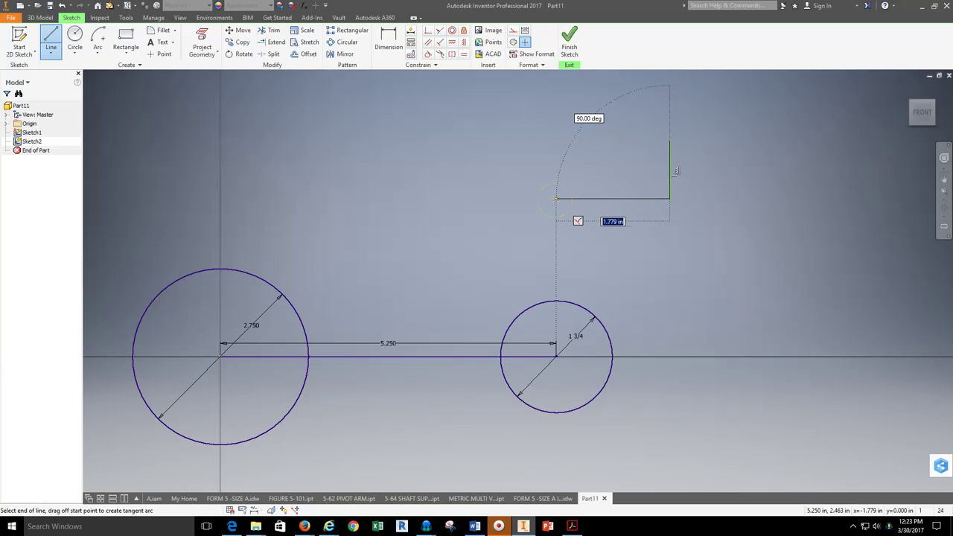
{"action": "left_click", "coordinate": [556, 199]}
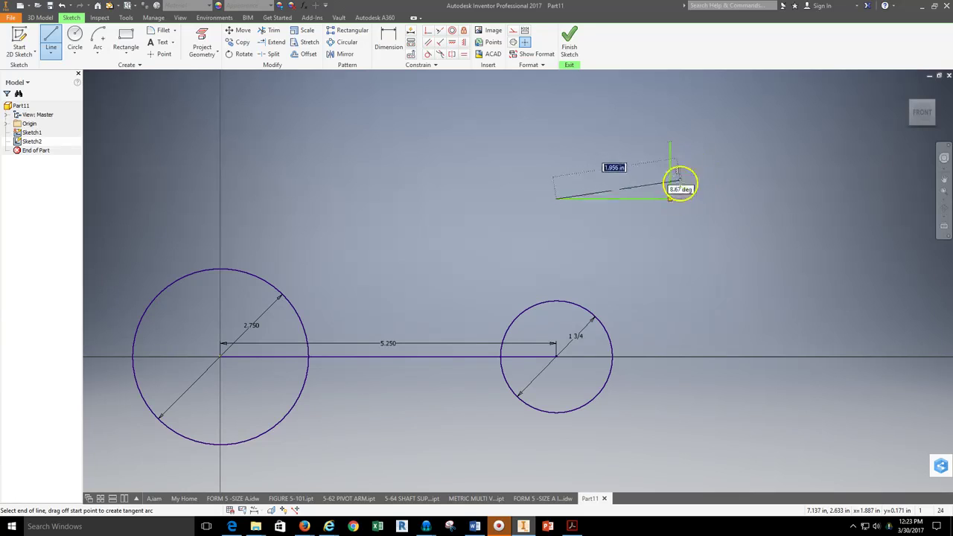
{"action": "key", "text": "Escape"}
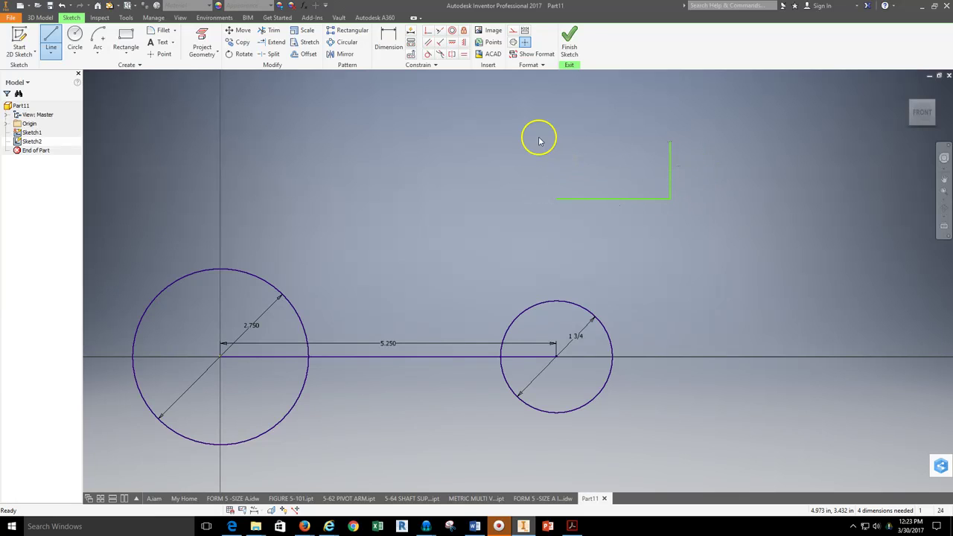
Check the constraints on the L-shape's vertical line and dimension its length to 3 in.
{"action": "left_click", "coordinate": [670, 182]}
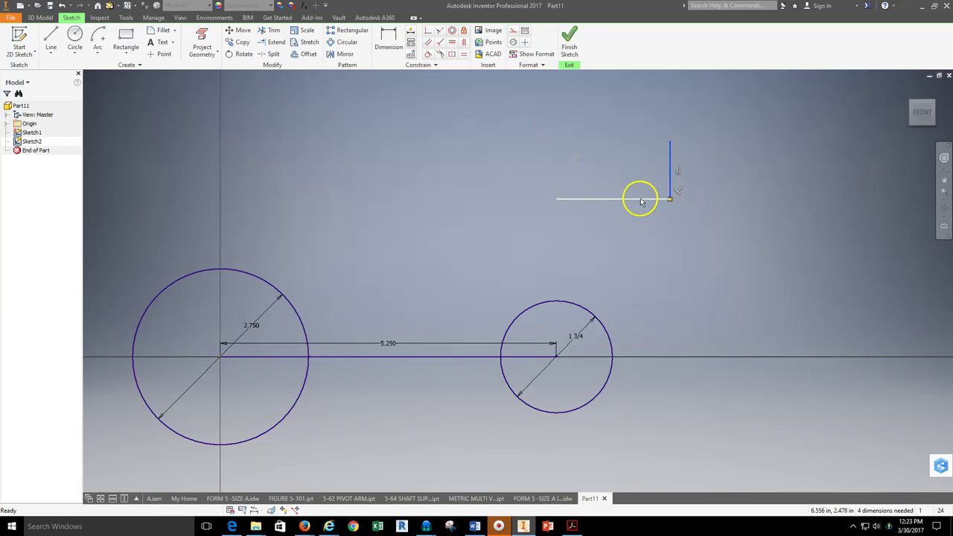
{"action": "left_click", "coordinate": [669, 170]}
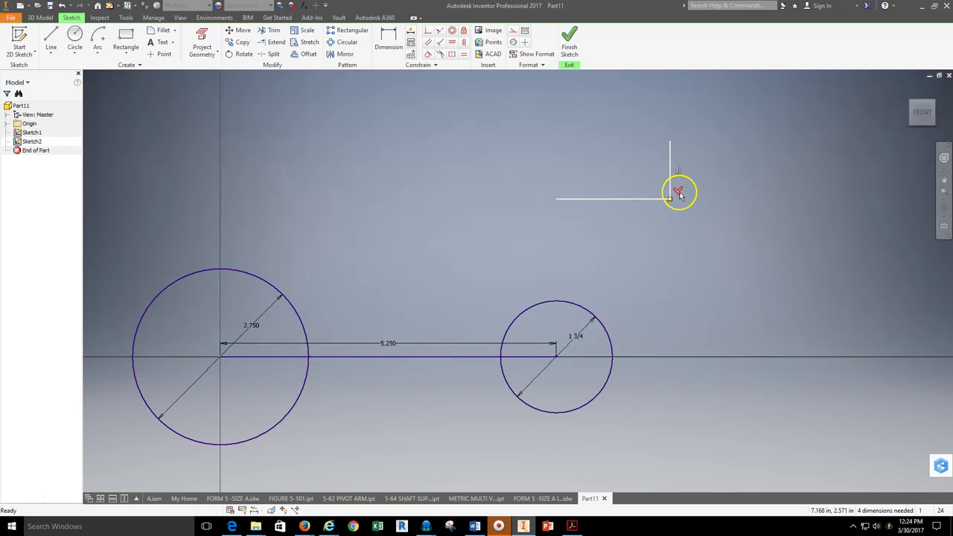
{"action": "left_click", "coordinate": [677, 192]}
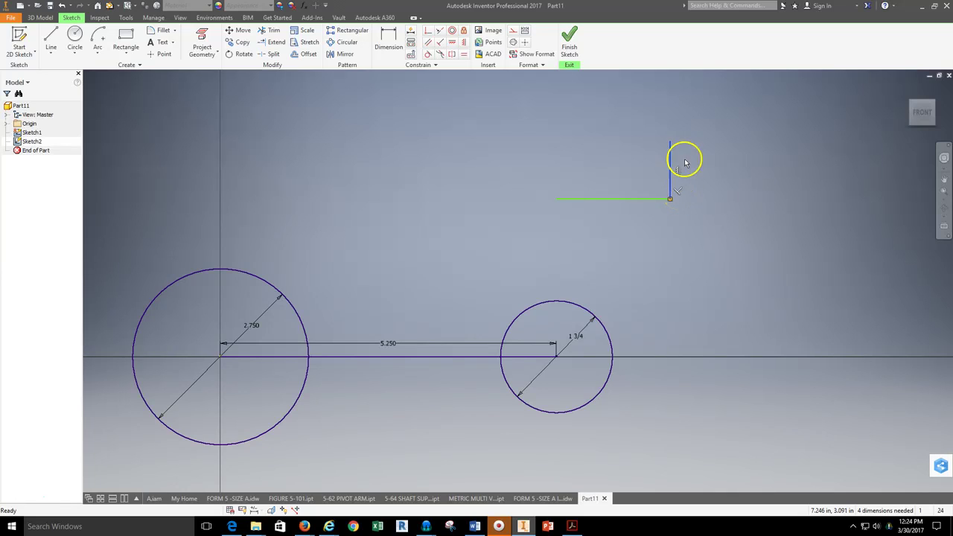
{"action": "middle_click_drag", "start_coordinate": [645, 180], "coordinate": [612, 216]}
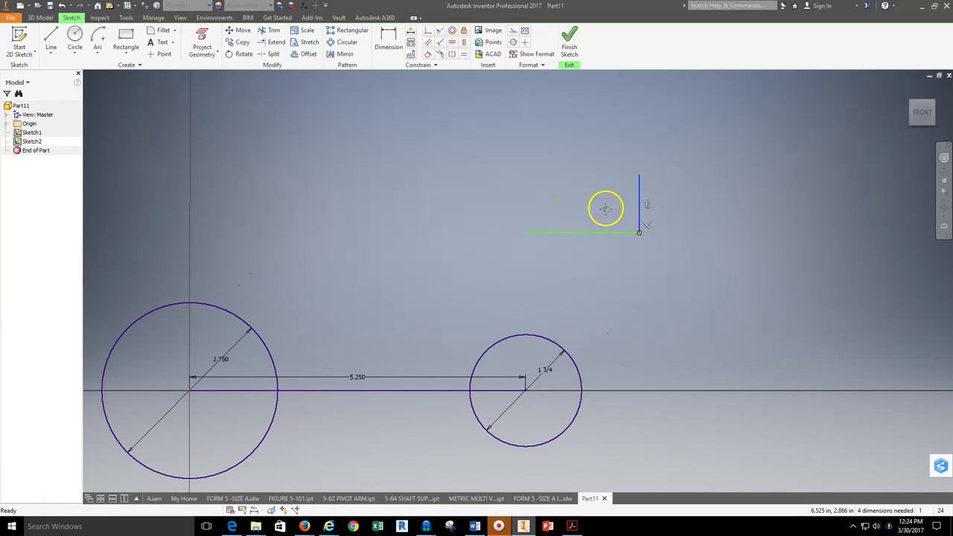
{"action": "left_click", "coordinate": [388, 41]}
{"action": "left_click", "coordinate": [638, 201]}
{"action": "left_click", "coordinate": [617, 198]}
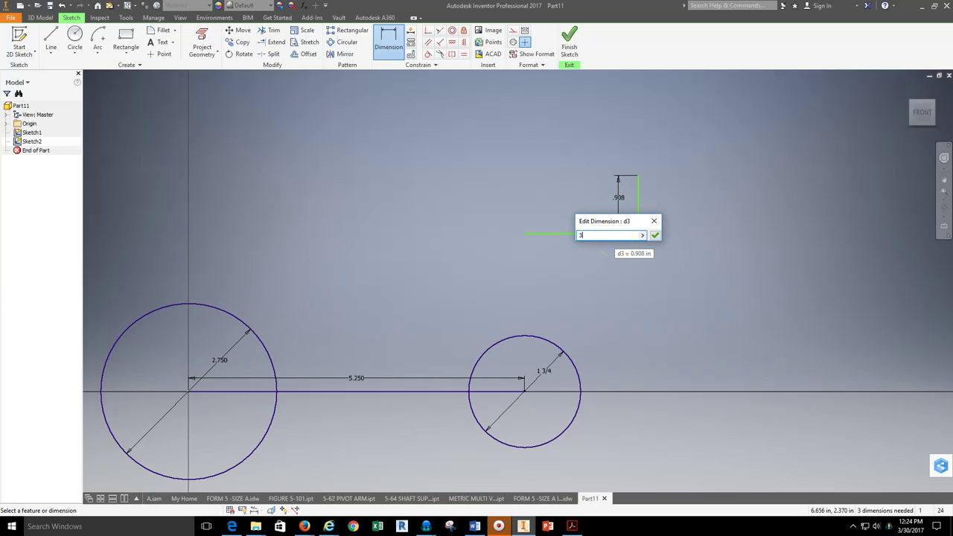
{"action": "key", "text": "Return"}
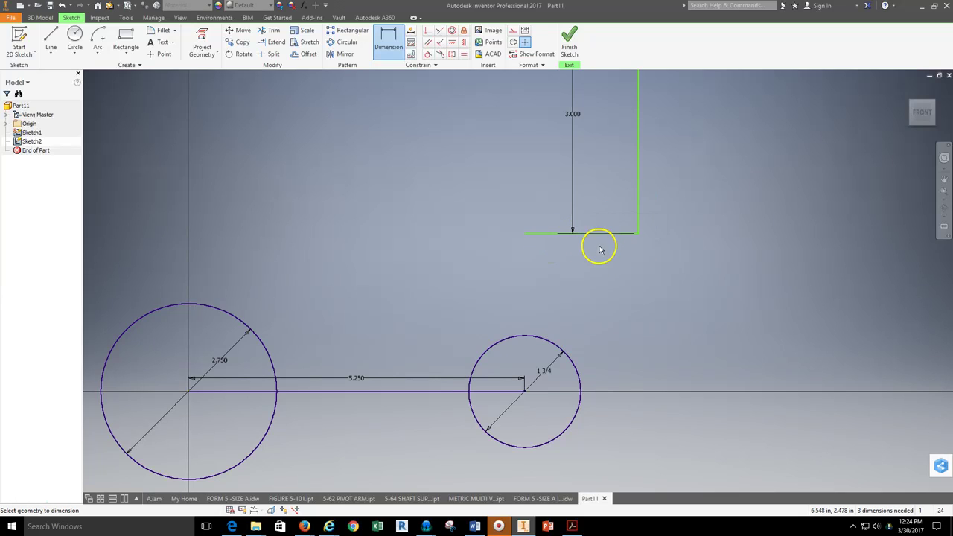
Dimension the L-shape's horizontal line to 2 in.
{"action": "scroll", "coordinate": [599, 250], "scroll_direction": "down", "scroll_amount": 3}
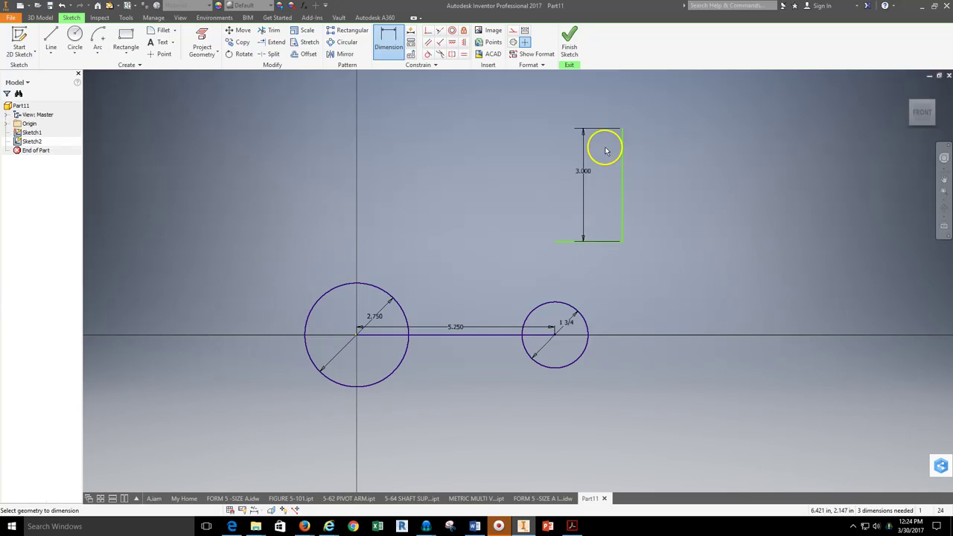
{"action": "left_click", "coordinate": [565, 247]}
{"action": "left_click", "coordinate": [565, 262]}
{"action": "type", "text": "2"}
{"action": "key", "text": "Return"}
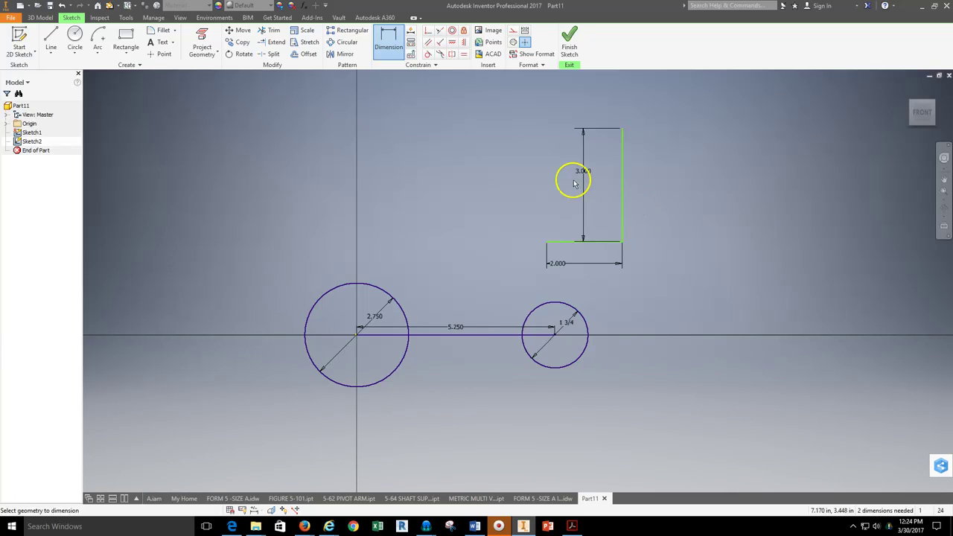
Close the L-shape into a right triangle with a diagonal line between its two open ends.
{"action": "left_click", "coordinate": [50, 41]}
{"action": "left_click", "coordinate": [546, 242]}
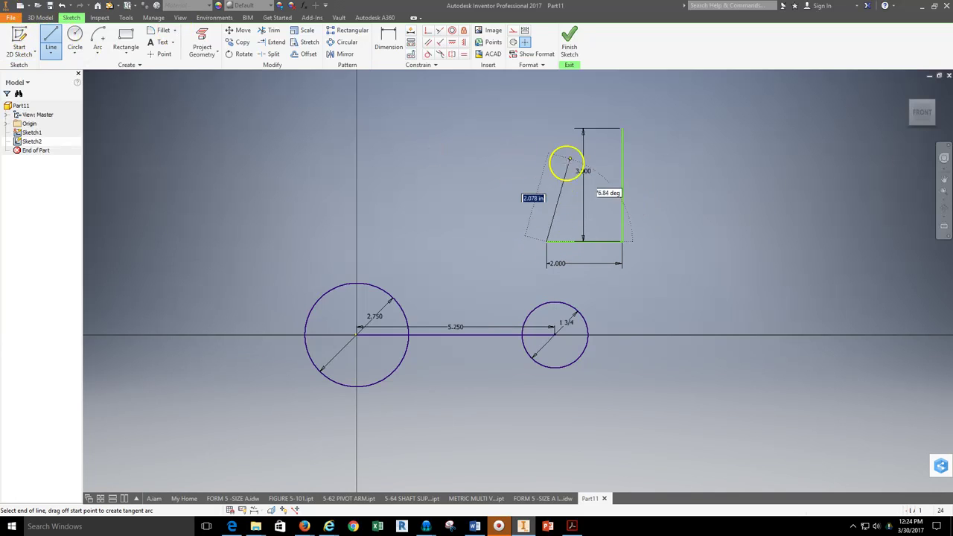
{"action": "left_click", "coordinate": [622, 129]}
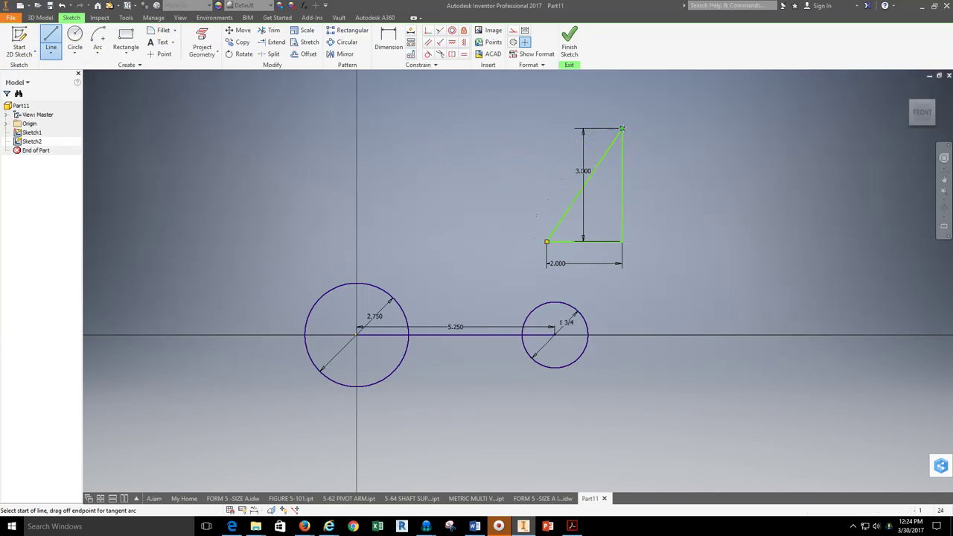
{"action": "right_click", "coordinate": [695, 130]}
{"action": "left_click", "coordinate": [707, 137]}
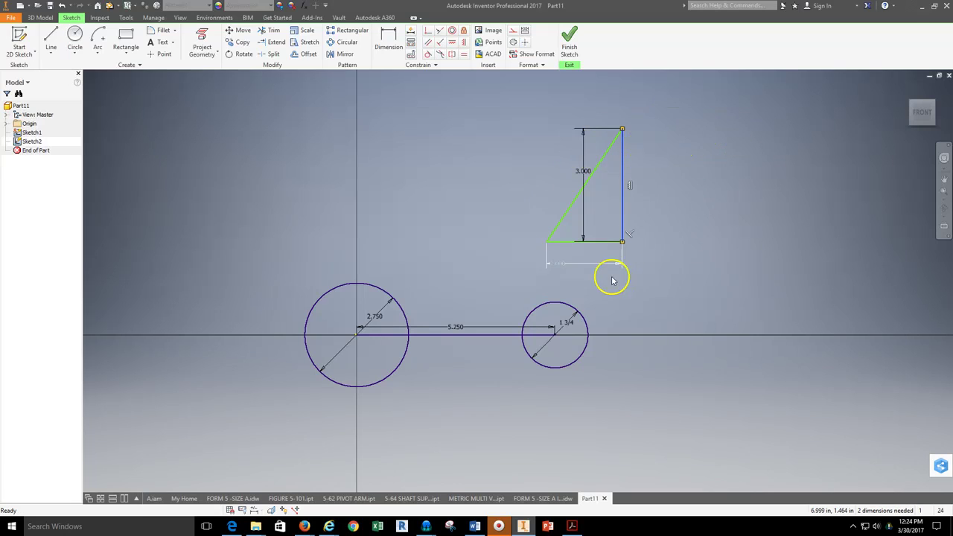
Set the triangle's vertical dimension to 5 in.
{"action": "double_click", "coordinate": [582, 172]}
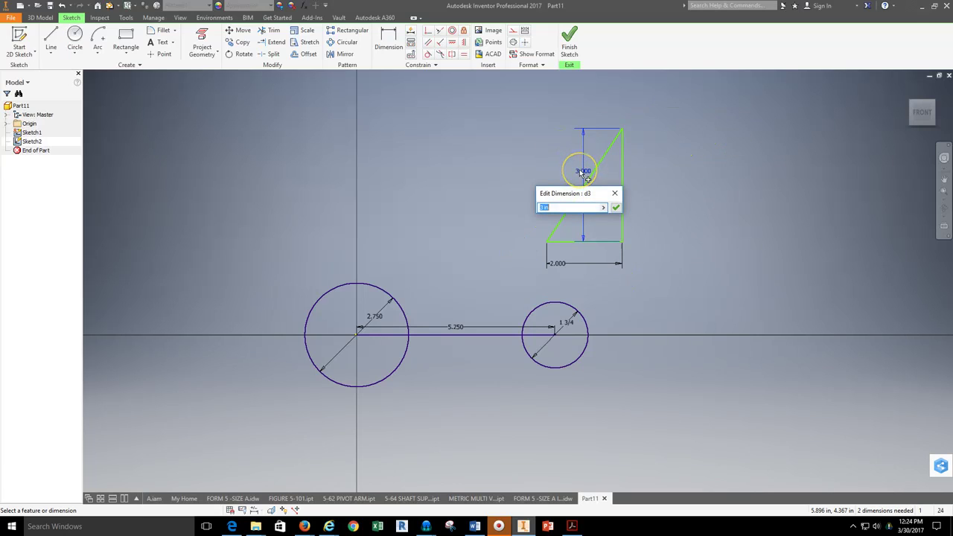
{"action": "key", "text": "Return"}
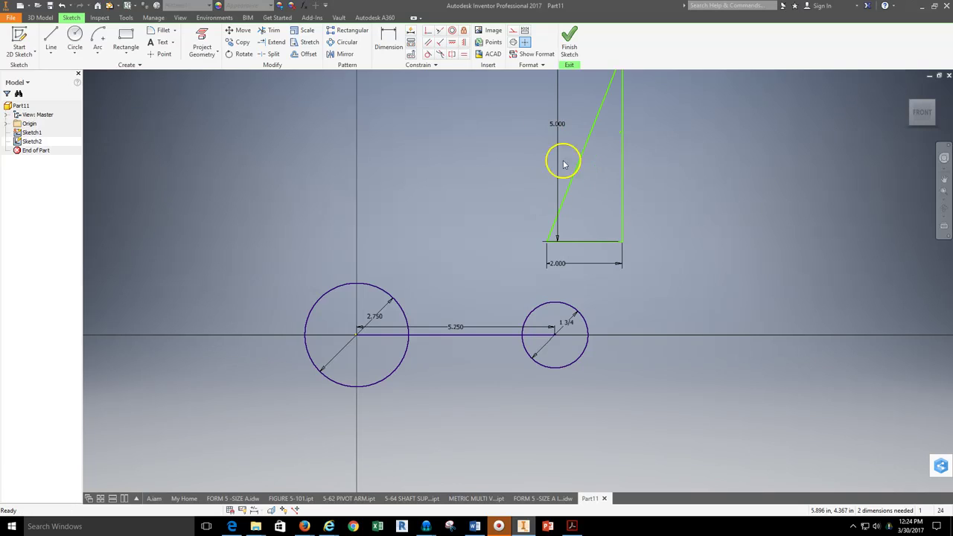
{"action": "scroll", "coordinate": [614, 194], "scroll_direction": "down", "scroll_amount": 3}
{"action": "middle_click_drag", "start_coordinate": [615, 194], "coordinate": [584, 247]}
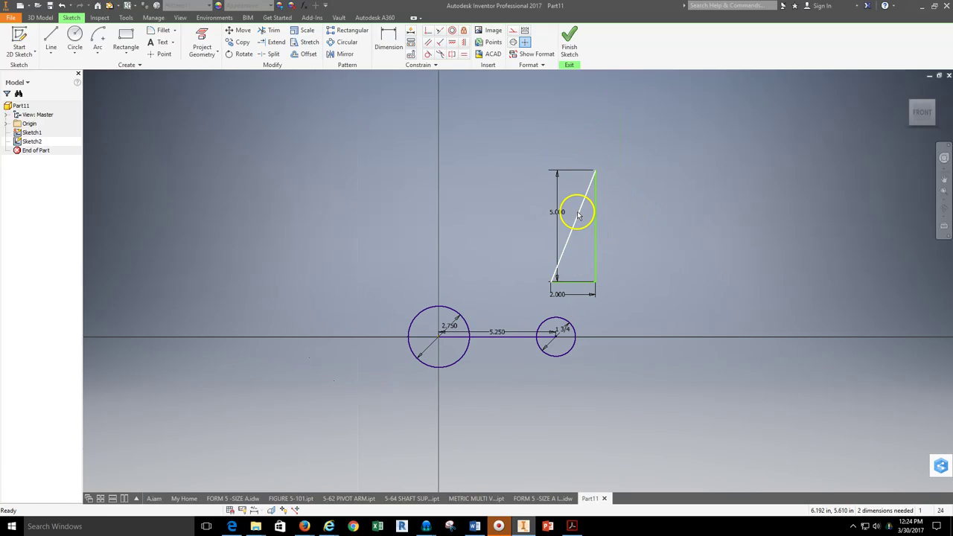
Delete the right triangle above the two circles together with its dimensions.
{"action": "scroll", "coordinate": [578, 206], "scroll_direction": "up", "scroll_amount": 3}
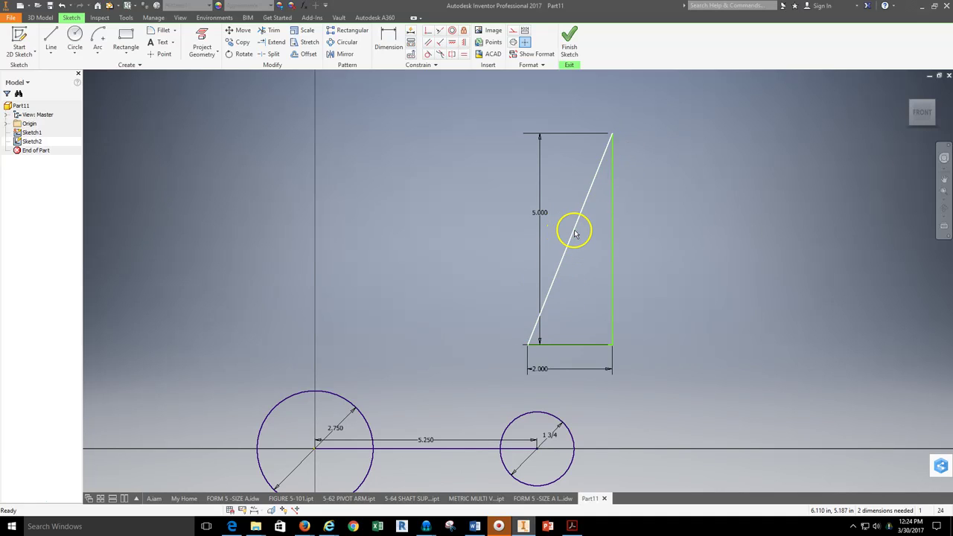
{"action": "middle_click_drag", "start_coordinate": [579, 309], "coordinate": [567, 286]}
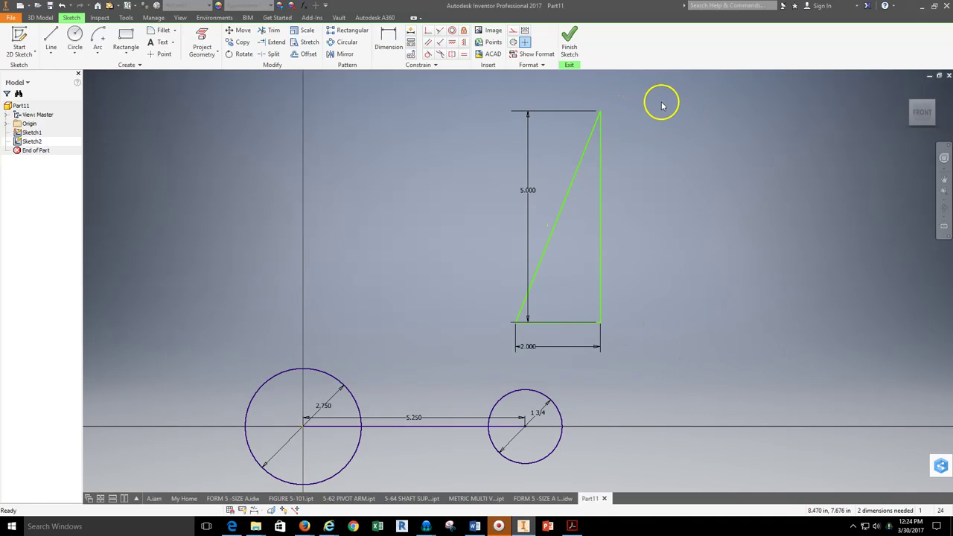
{"action": "left_click_drag", "start_coordinate": [662, 106], "coordinate": [463, 353]}
{"action": "key", "text": "Delete"}
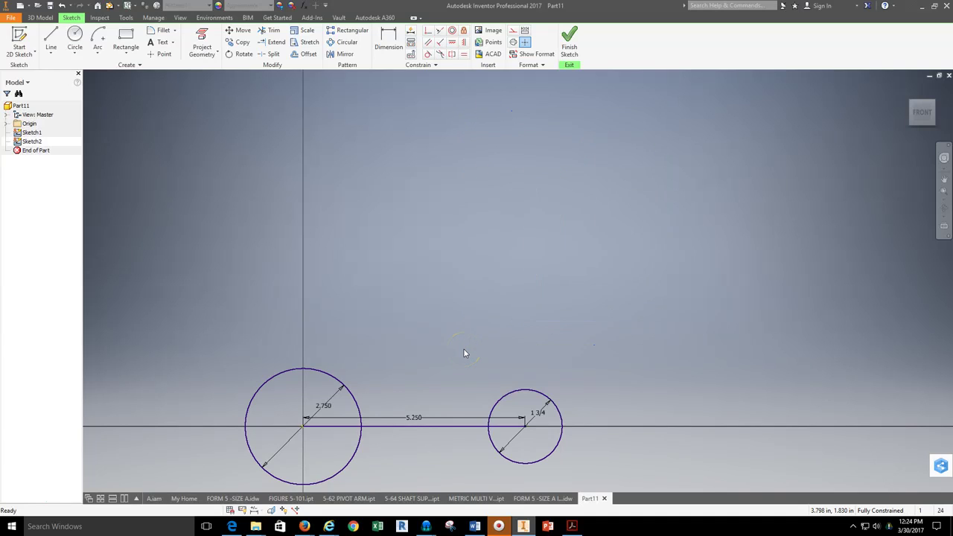
{"action": "key", "text": "Home"}
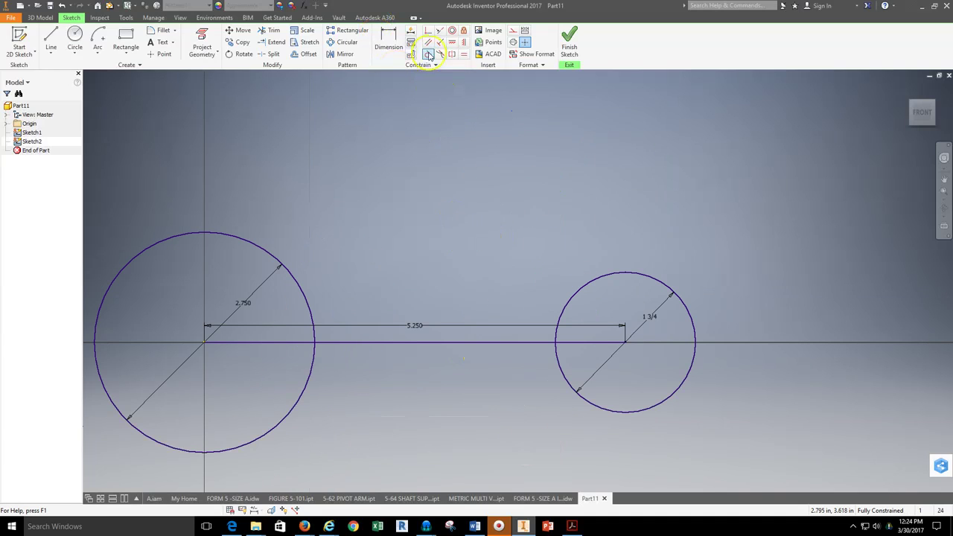
Draw a line about 5.14 in long from the top quadrant of the small circle to the large circle's upper edge, tangent to it.
{"action": "left_click", "coordinate": [50, 35]}
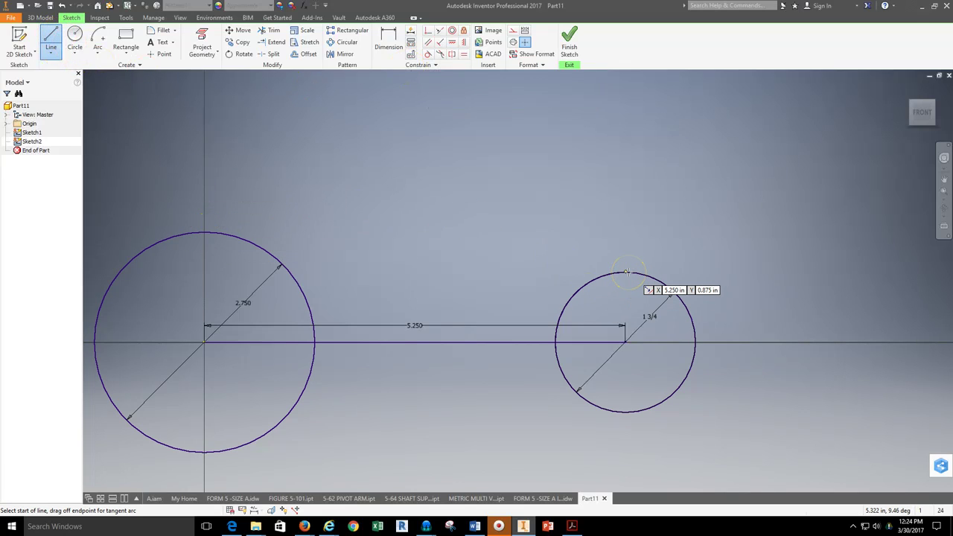
{"action": "mouse_move", "coordinate": [550, 224]}
{"action": "middle_mouse_down"}
{"action": "mouse_move", "coordinate": [517, 216]}
{"action": "mouse_move", "coordinate": [532, 195]}
{"action": "middle_mouse_up"}
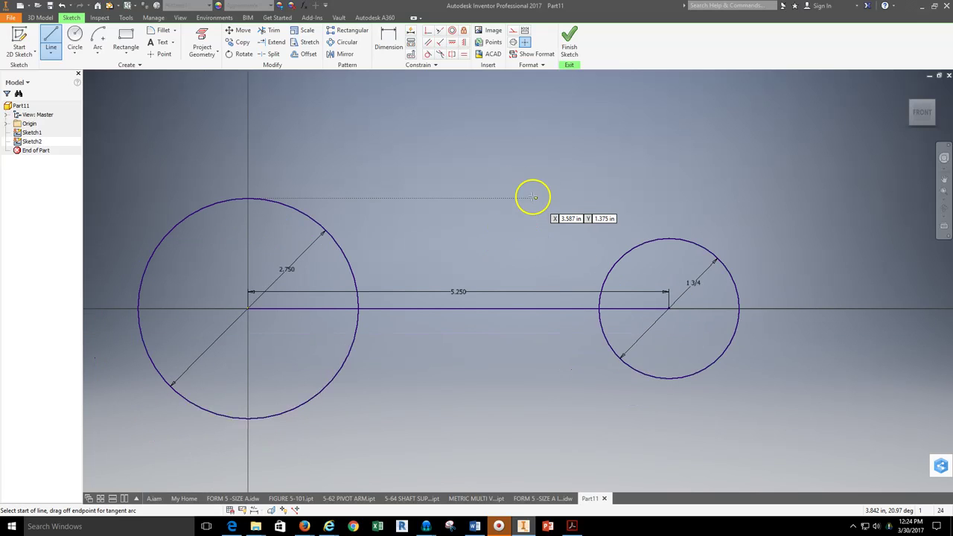
{"action": "left_click", "coordinate": [52, 41]}
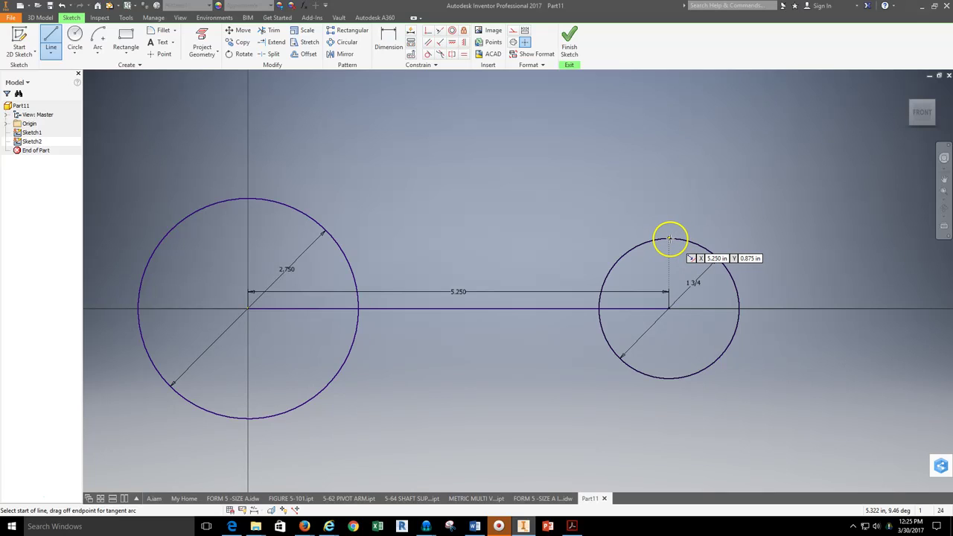
{"action": "left_click", "coordinate": [669, 238]}
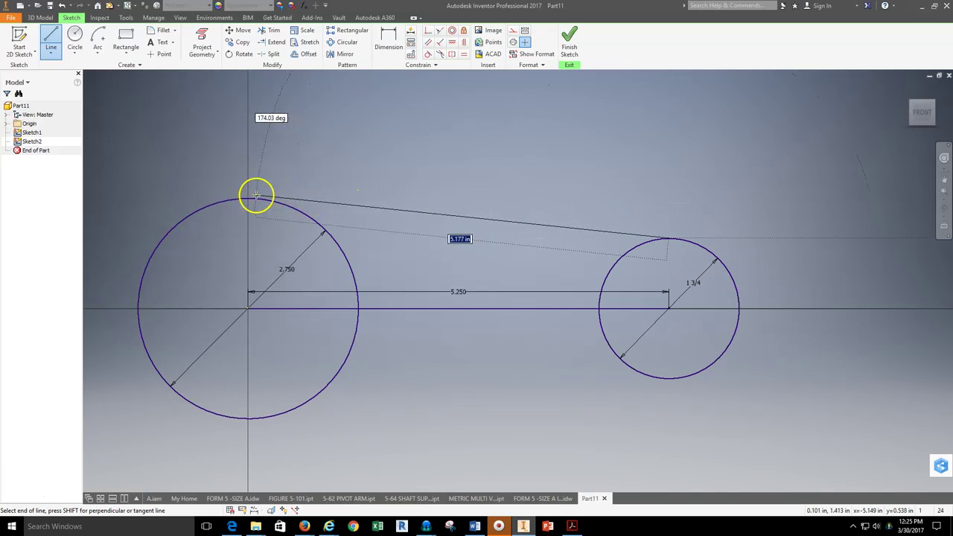
{"action": "scroll", "coordinate": [256, 197], "scroll_direction": "up", "scroll_amount": 3}
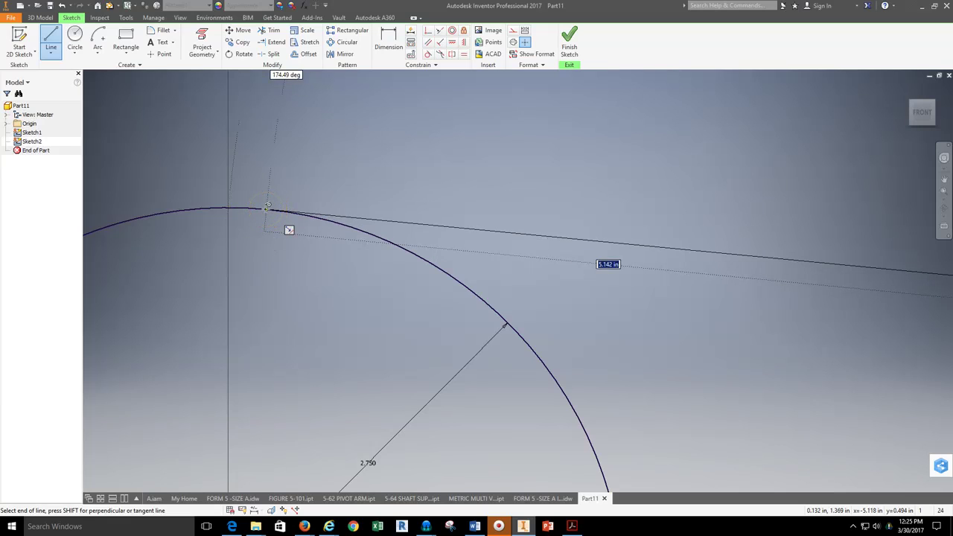
{"action": "left_click", "coordinate": [266, 207]}
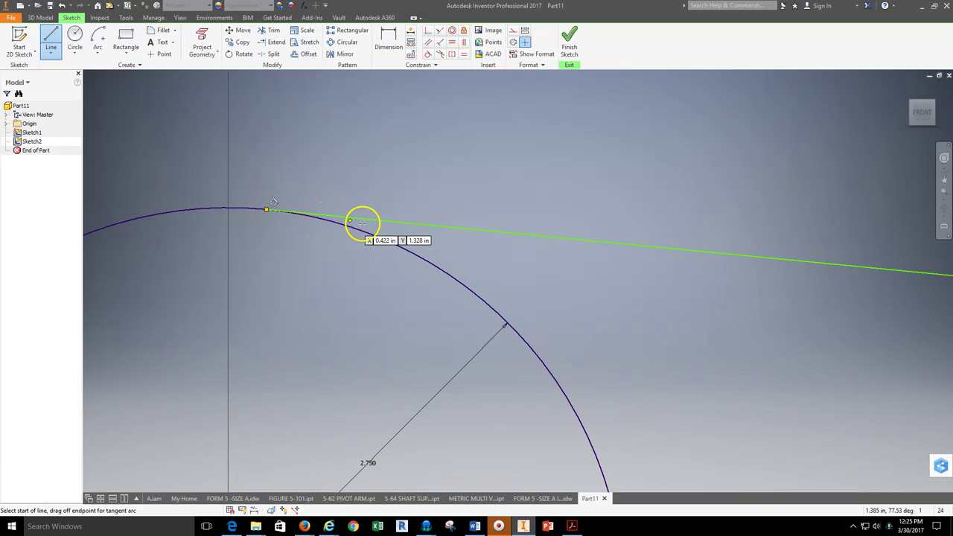
{"action": "key", "text": "Escape"}
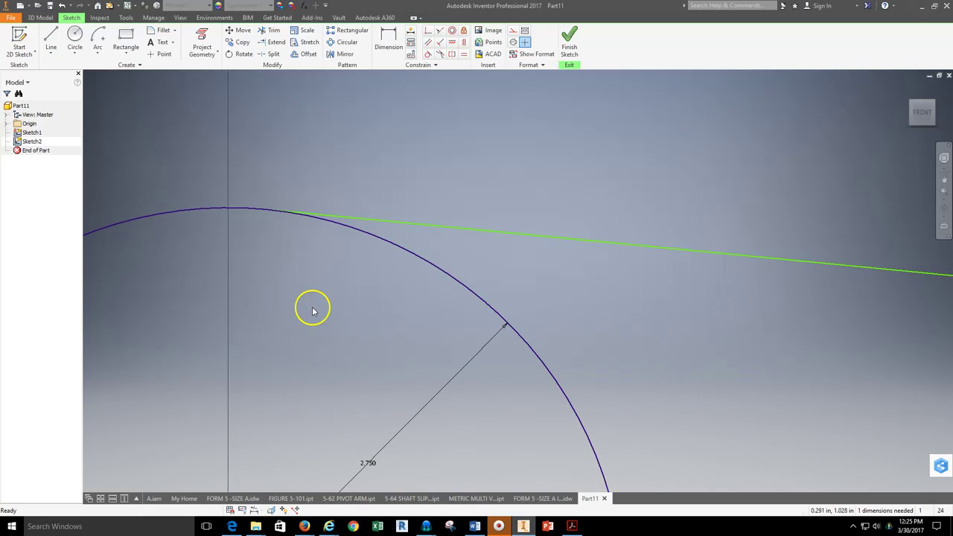
Examine the constraints where the upper line meets the large circle, including the tangency between them.
{"action": "left_click", "coordinate": [432, 221]}
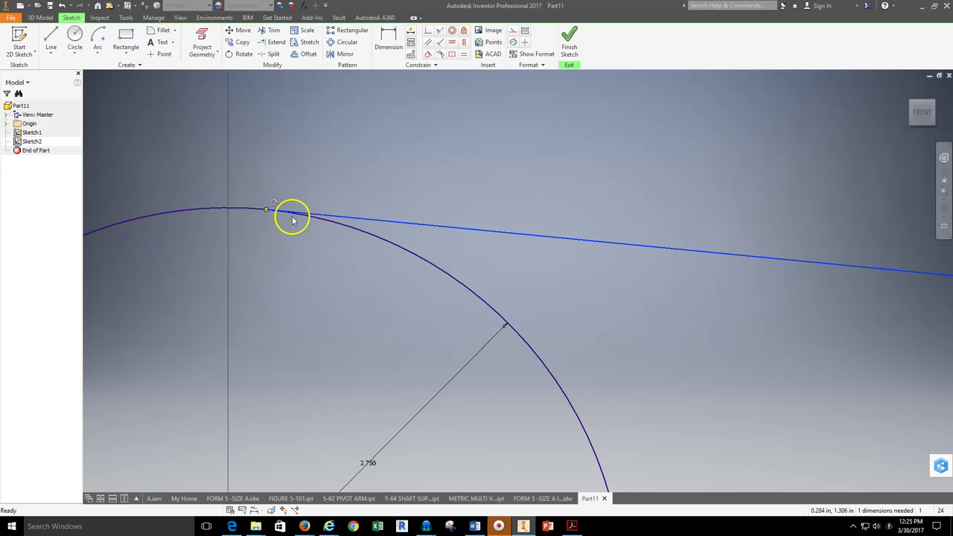
{"action": "left_click", "coordinate": [273, 203]}
{"action": "left_click", "coordinate": [316, 168]}
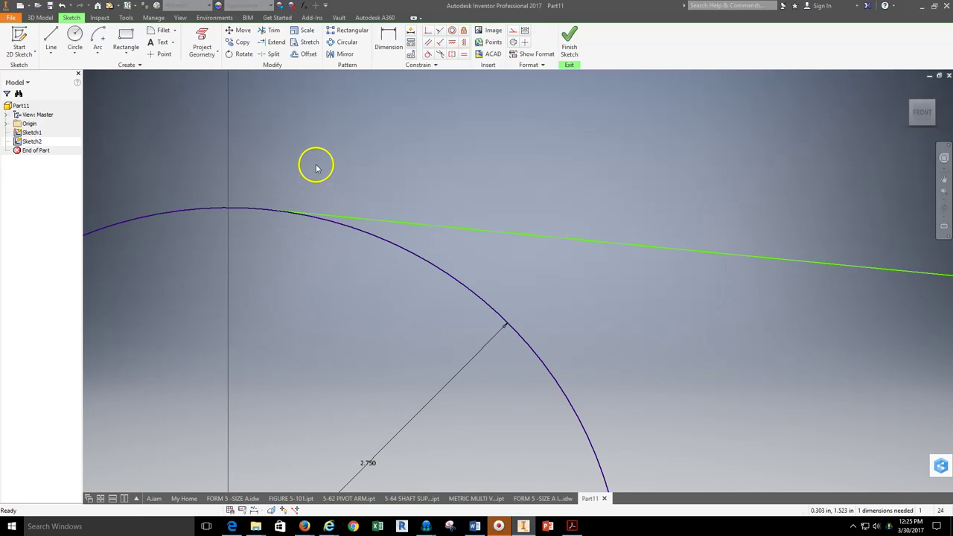
{"action": "left_click", "coordinate": [339, 217]}
{"action": "left_click", "coordinate": [273, 203]}
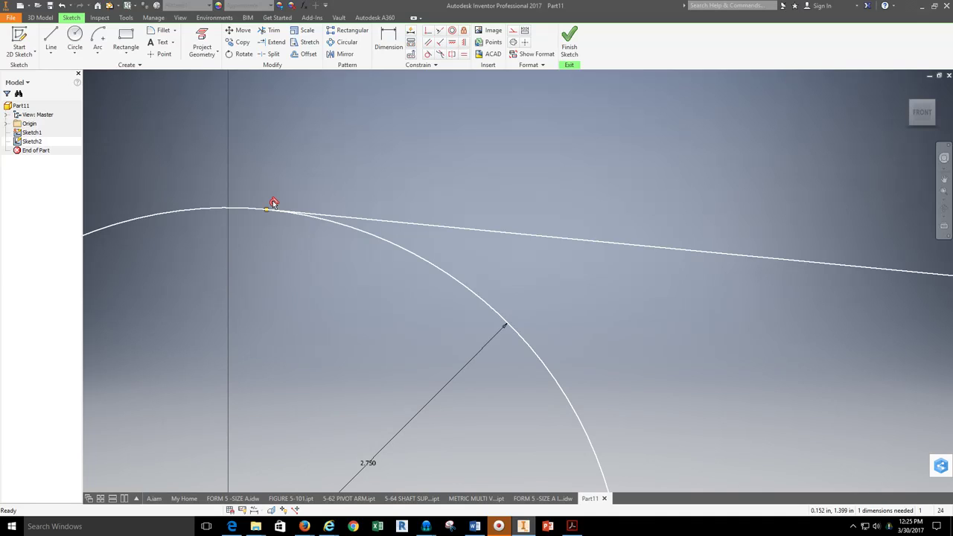
{"action": "left_click", "coordinate": [291, 202]}
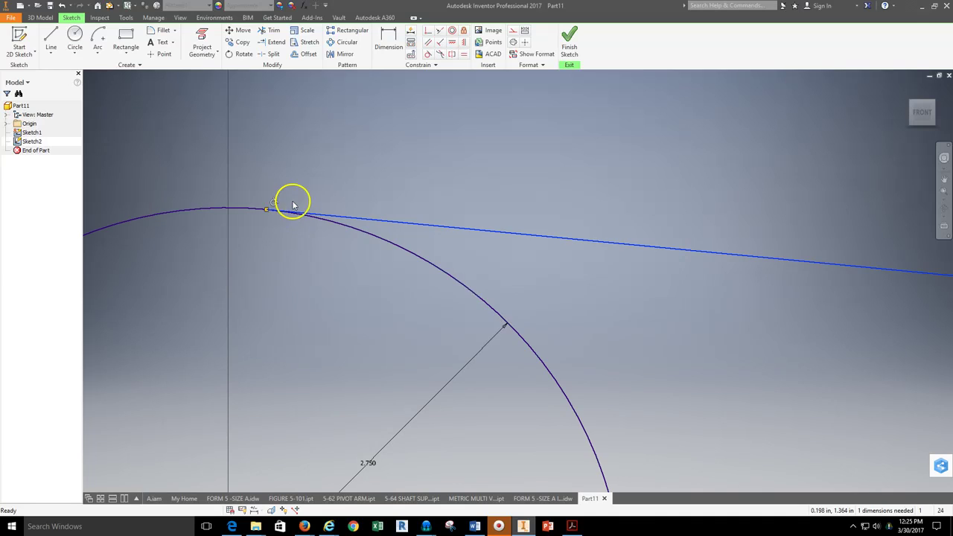
{"action": "left_click", "coordinate": [274, 198]}
{"action": "left_click", "coordinate": [286, 210]}
Draw a line about 5.45 in long from the small circle's bottom quadrant to a free point just below the large circle.
{"action": "scroll", "coordinate": [306, 335], "scroll_direction": "down", "scroll_amount": 5}
{"action": "middle_click_drag", "start_coordinate": [306, 334], "coordinate": [331, 233]}
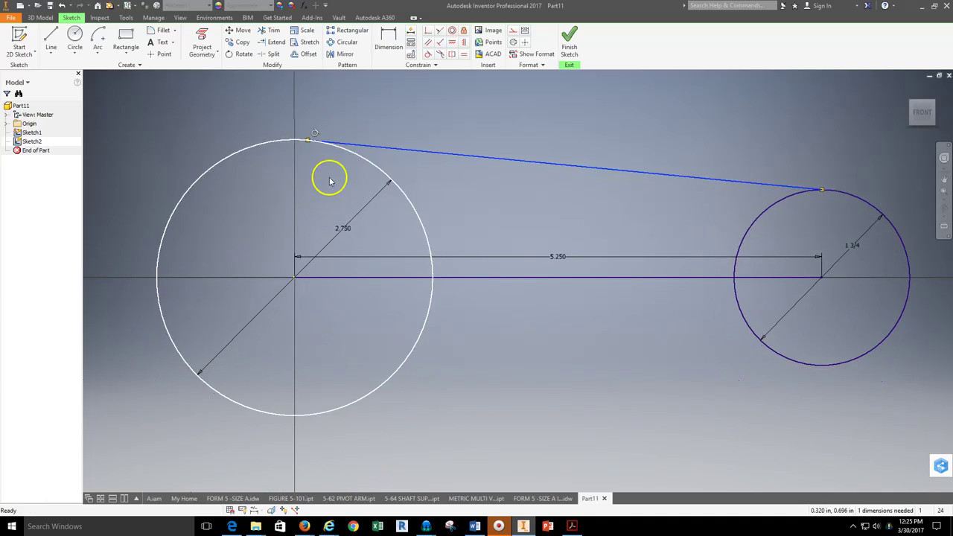
{"action": "left_click", "coordinate": [51, 39]}
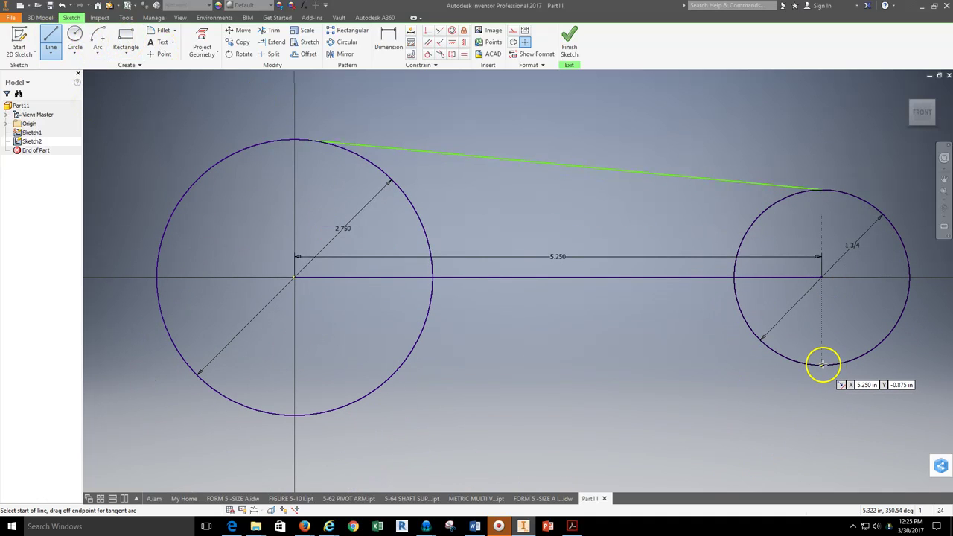
{"action": "left_click", "coordinate": [821, 365]}
{"action": "scroll", "coordinate": [260, 421], "scroll_direction": "up", "scroll_amount": 3}
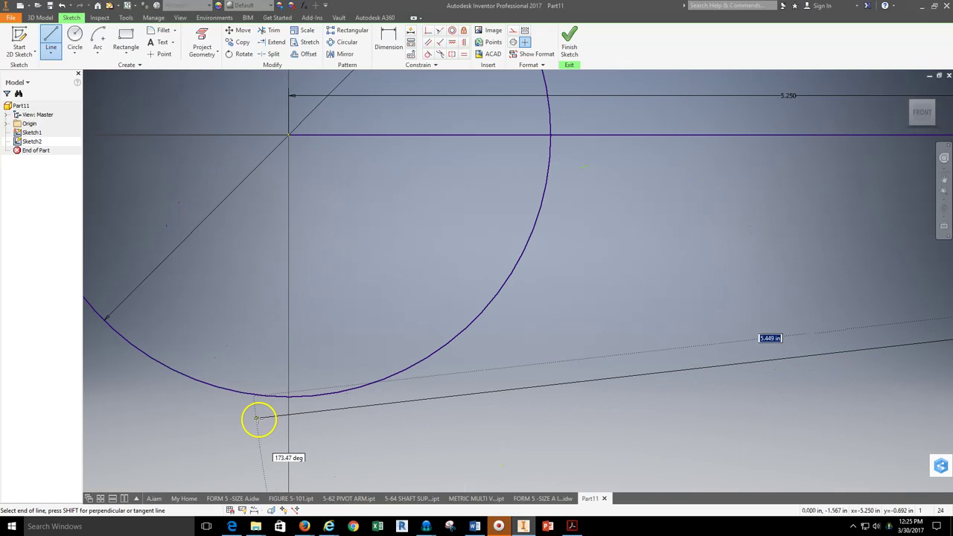
{"action": "scroll", "coordinate": [265, 431], "scroll_direction": "down", "scroll_amount": 2}
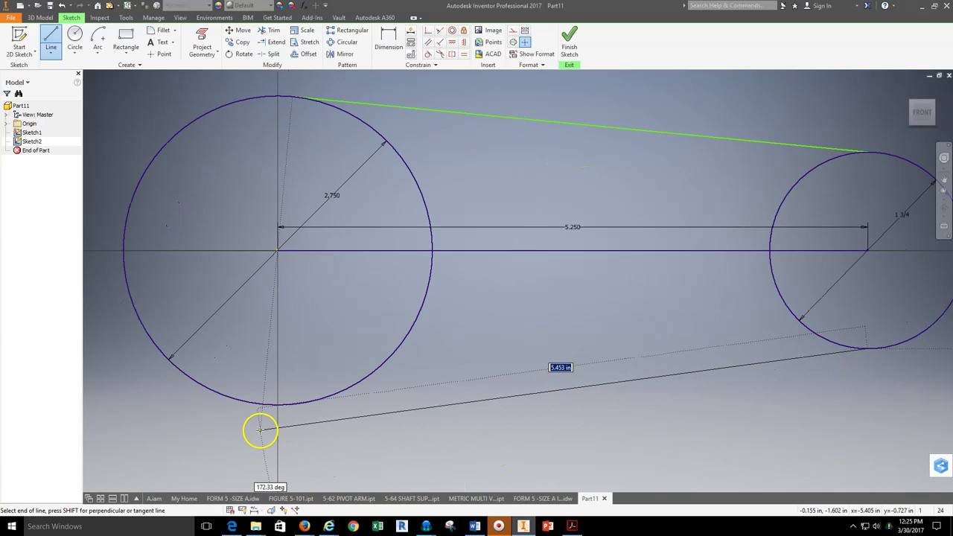
{"action": "left_click", "coordinate": [261, 430]}
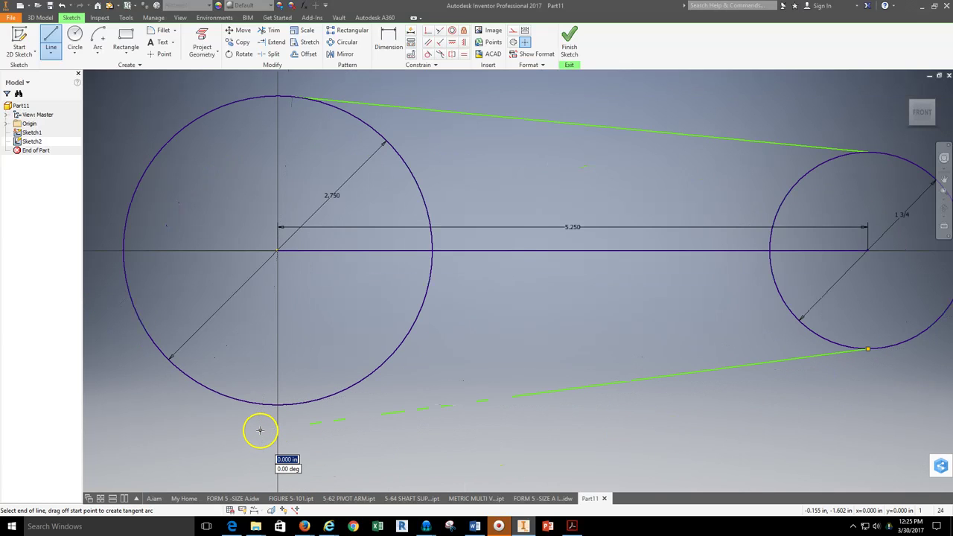
{"action": "right_click", "coordinate": [328, 437]}
{"action": "left_click", "coordinate": [340, 444]}
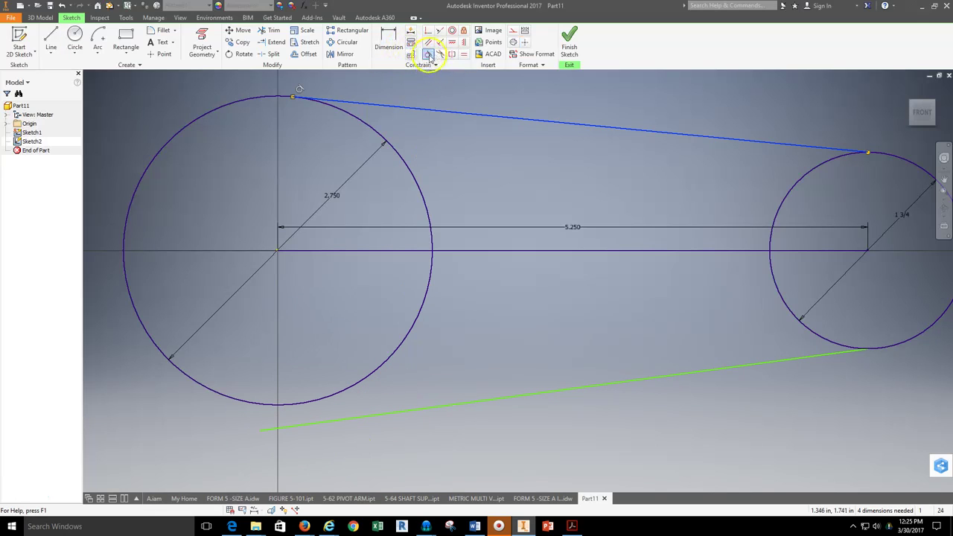
Apply a tangent constraint between the lower line and the large circle.
{"action": "left_click", "coordinate": [428, 57]}
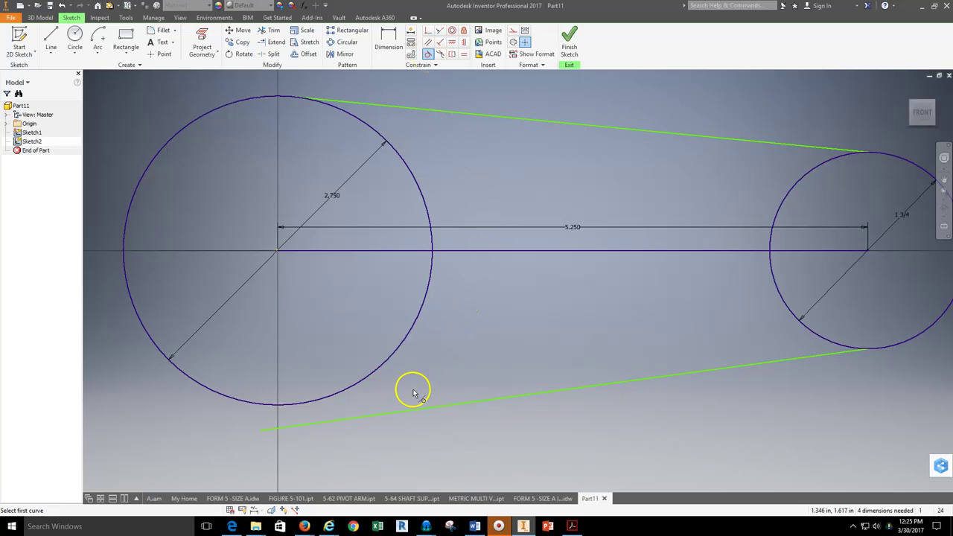
{"action": "left_click", "coordinate": [414, 407]}
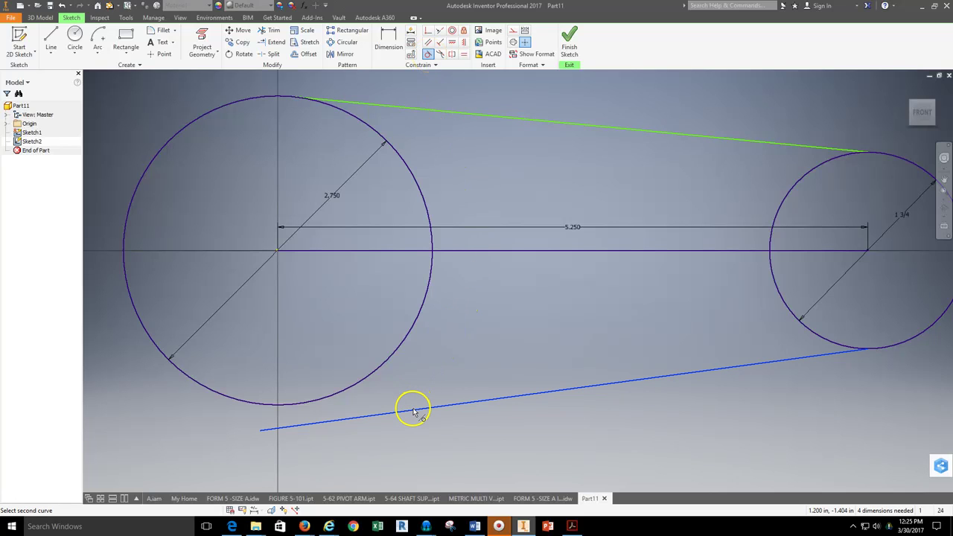
{"action": "left_click", "coordinate": [392, 360]}
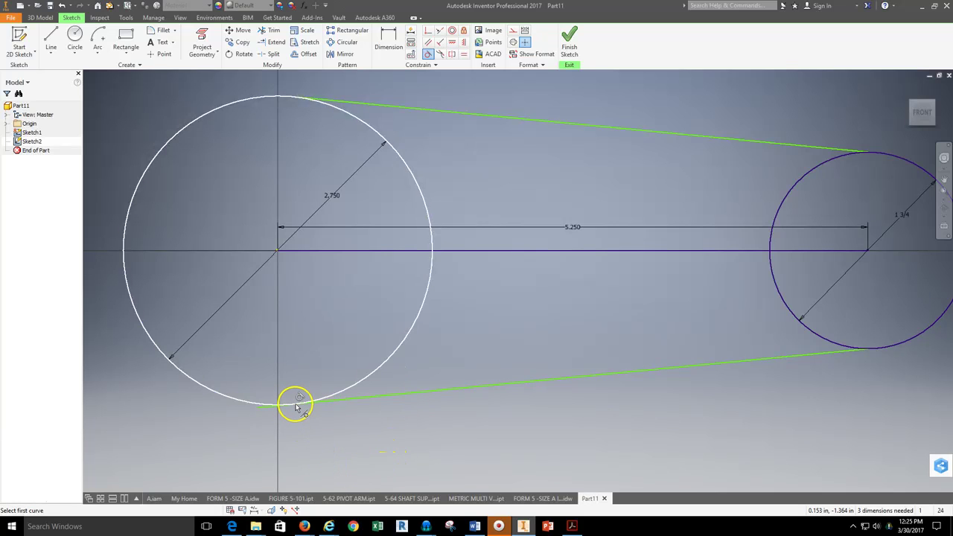
Trim the lower line's overhang beyond its tangent point on the large circle.
{"action": "scroll", "coordinate": [334, 340], "scroll_direction": "up", "scroll_amount": 5}
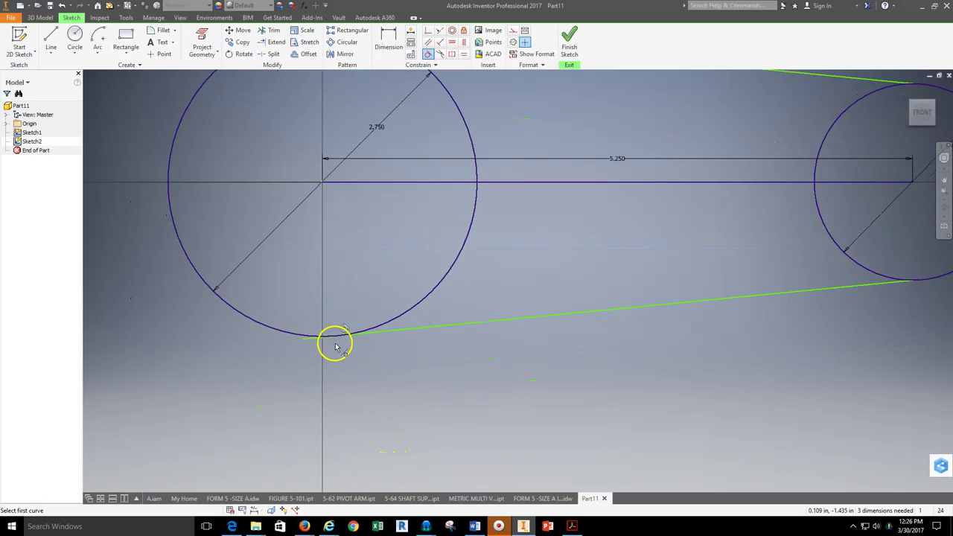
{"action": "scroll", "coordinate": [321, 337], "scroll_direction": "down", "scroll_amount": 3}
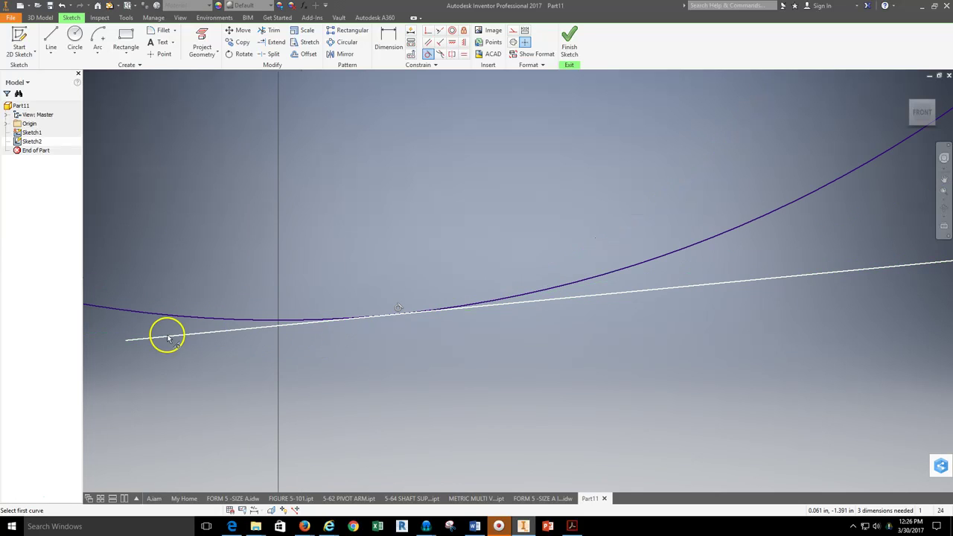
{"action": "scroll", "coordinate": [303, 339], "scroll_direction": "up", "scroll_amount": 3}
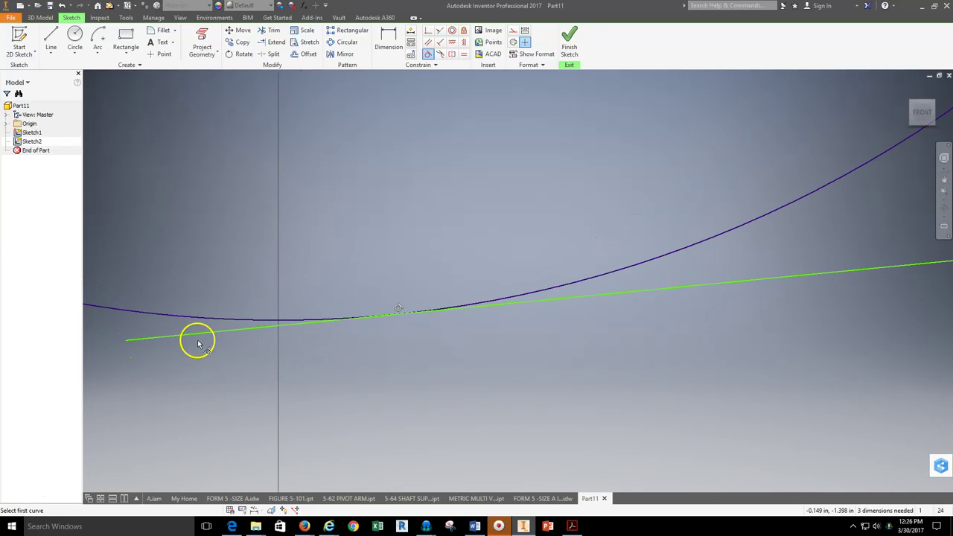
{"action": "scroll", "coordinate": [379, 349], "scroll_direction": "up", "scroll_amount": 3}
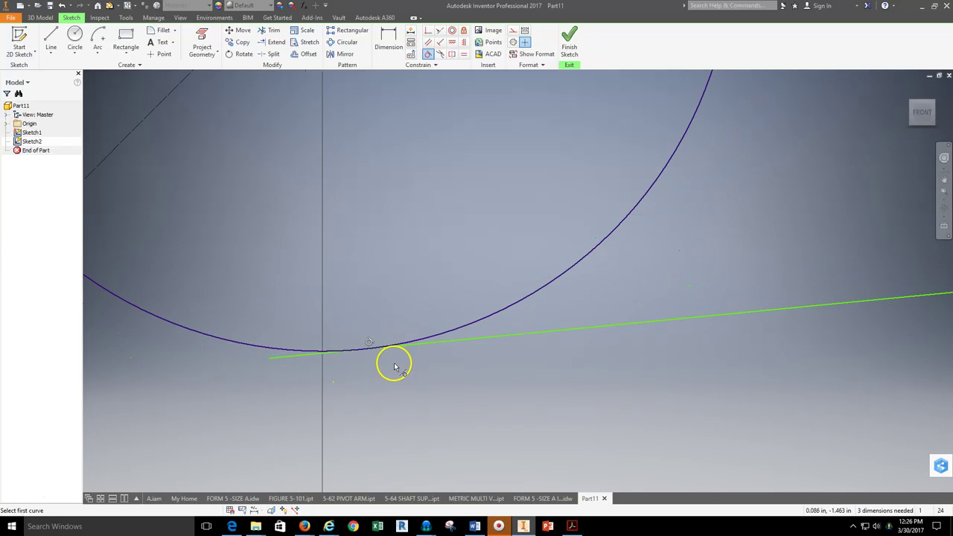
{"action": "left_click", "coordinate": [270, 30]}
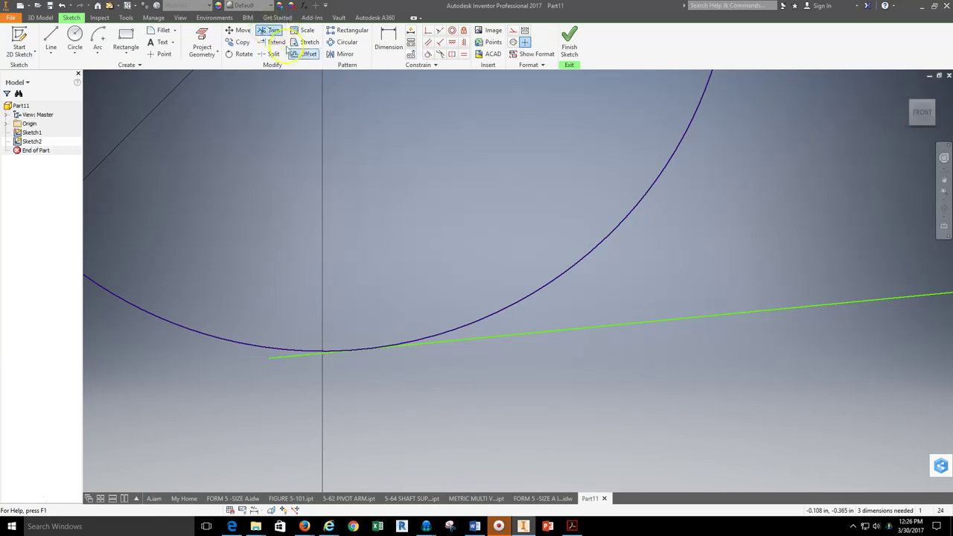
{"action": "left_click", "coordinate": [298, 360]}
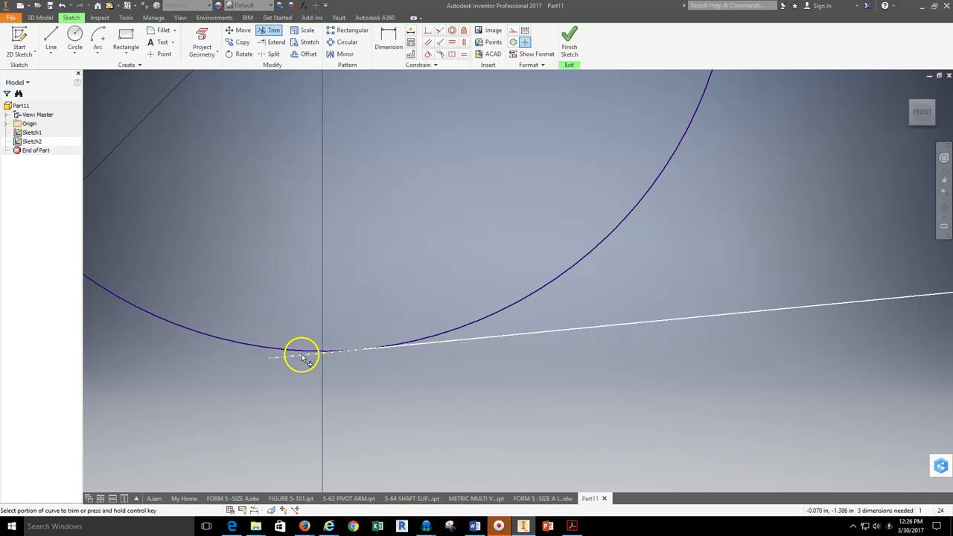
{"action": "left_click", "coordinate": [301, 361]}
{"action": "scroll", "coordinate": [425, 400], "scroll_direction": "down", "scroll_amount": 6}
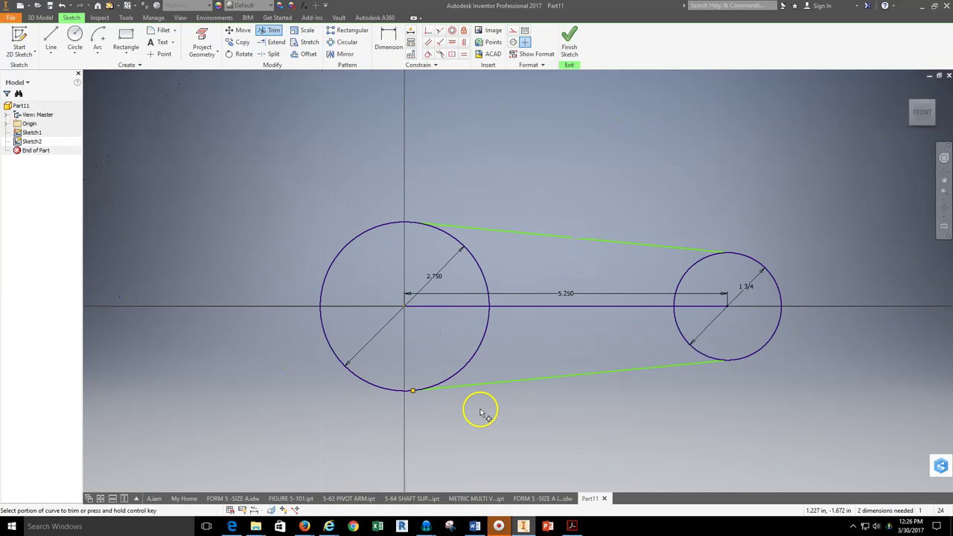
{"action": "right_click", "coordinate": [526, 132]}
{"action": "key", "text": "Escape"}
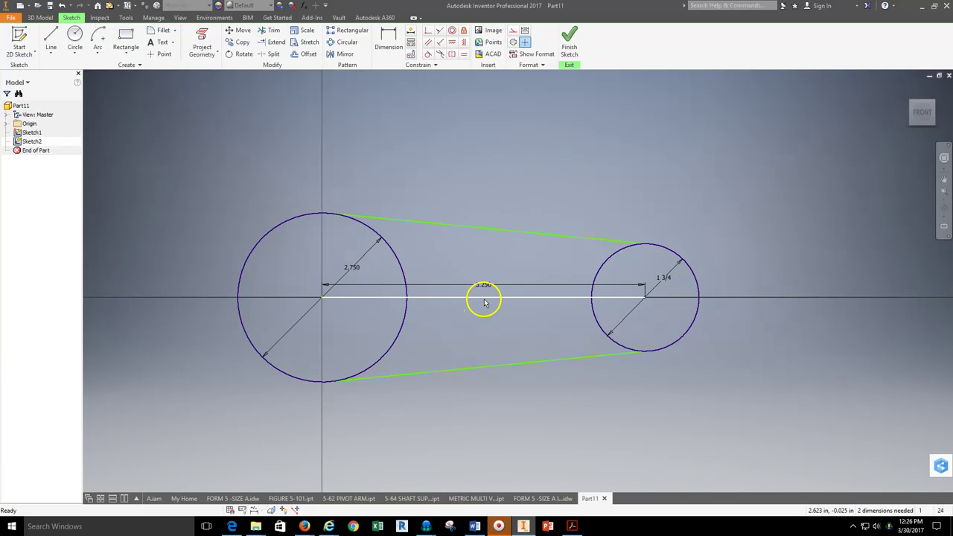
Delete the horizontal line joining the two circle centers and finish the sketch.
{"action": "left_click", "coordinate": [360, 299]}
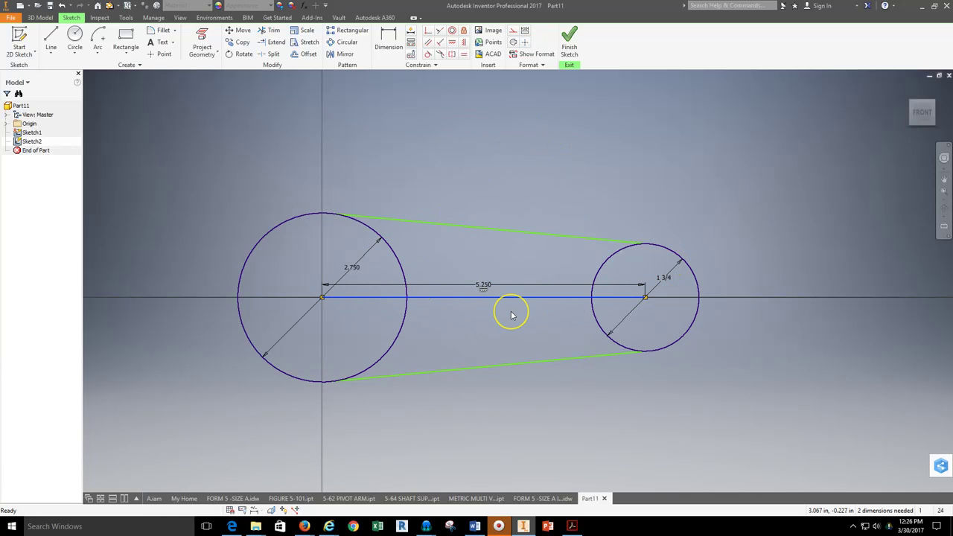
{"action": "key", "text": "Delete"}
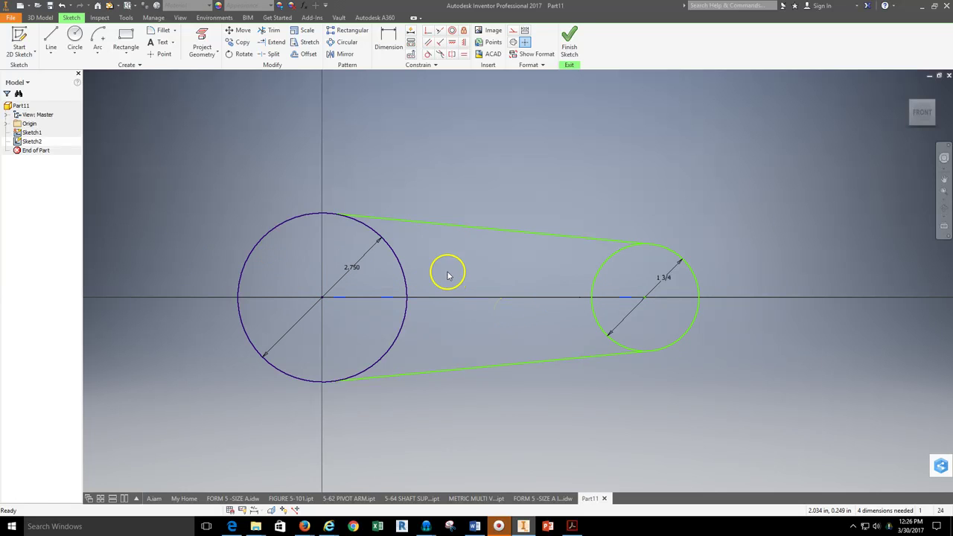
{"action": "left_click", "coordinate": [569, 45]}
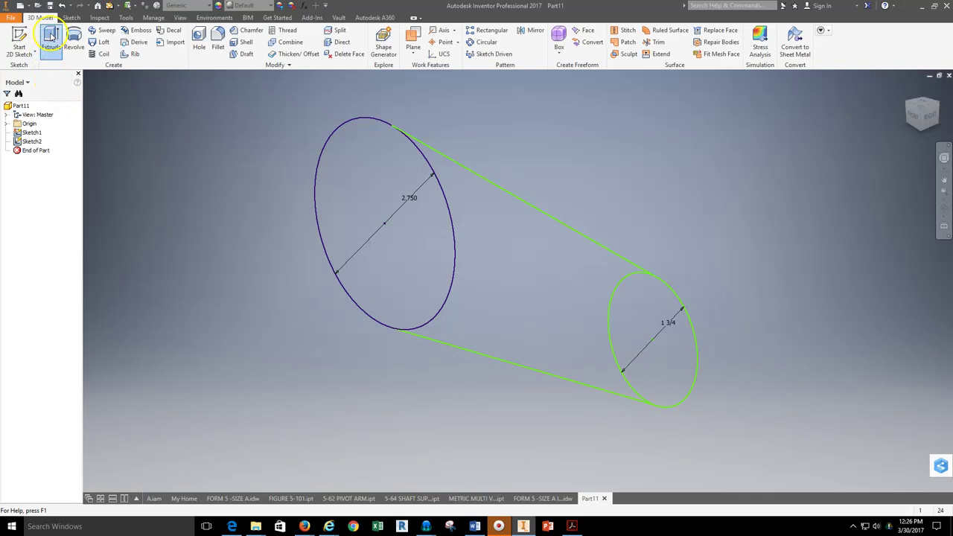
Extrude the large circle 2 in as a solid, taking the height from the FIG. 5-66 swivel arm drawing in Firefox.
{"action": "left_click", "coordinate": [51, 39]}
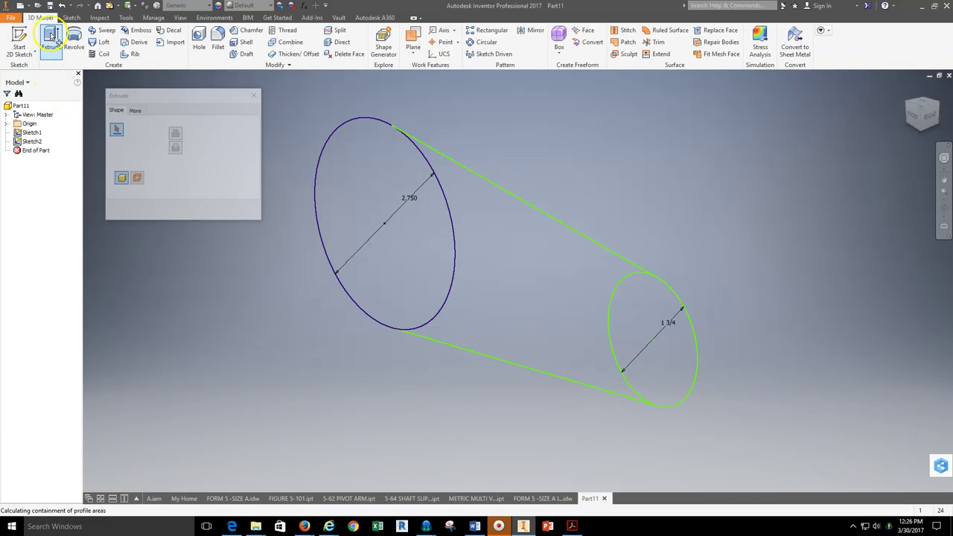
{"action": "left_click", "coordinate": [375, 167]}
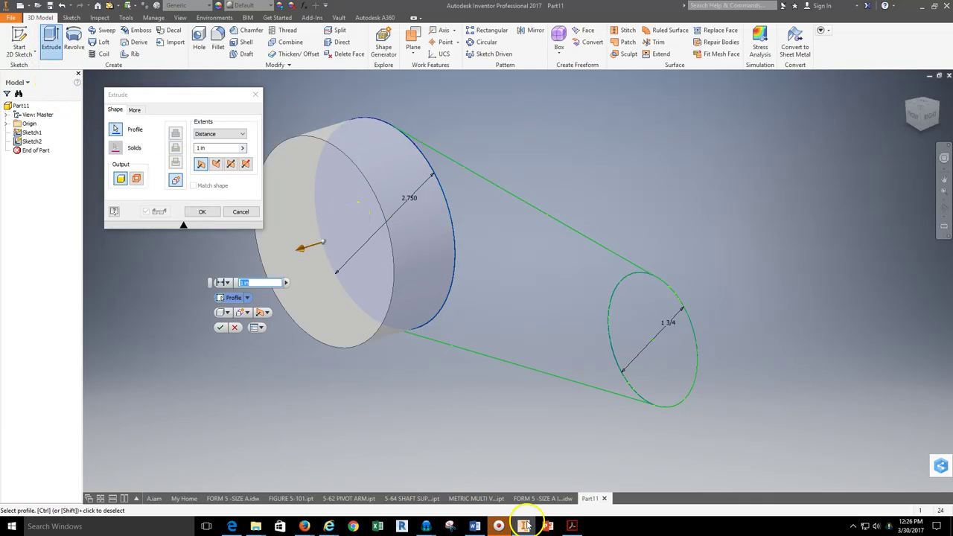
{"action": "mouse_move", "coordinate": [305, 526]}
{"action": "left_click", "coordinate": [283, 480]}
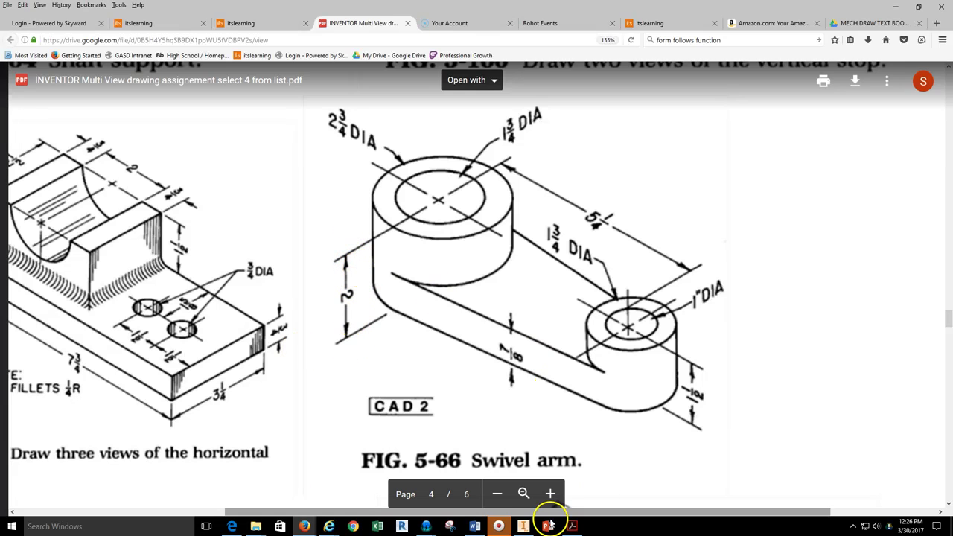
{"action": "left_click", "coordinate": [522, 526]}
{"action": "left_click", "coordinate": [190, 148]}
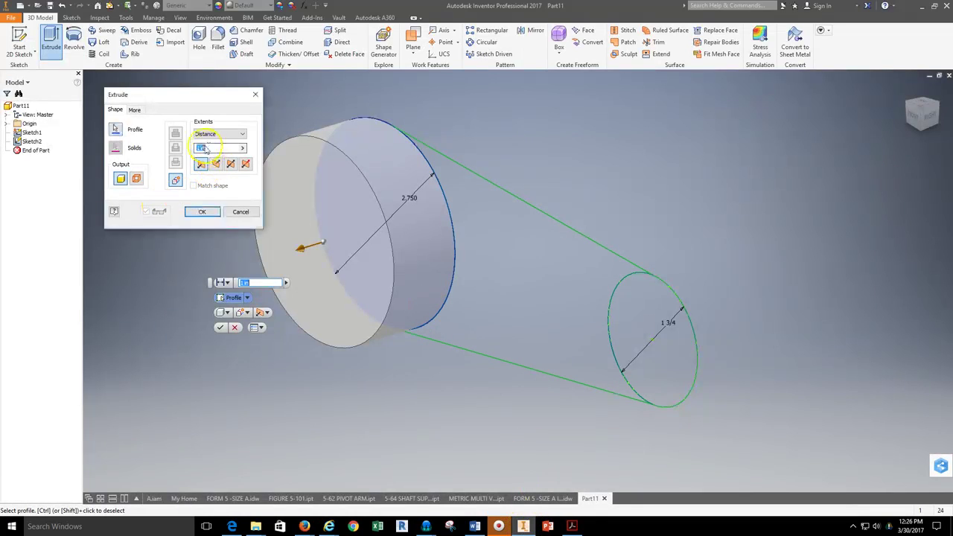
{"action": "left_click", "coordinate": [195, 212]}
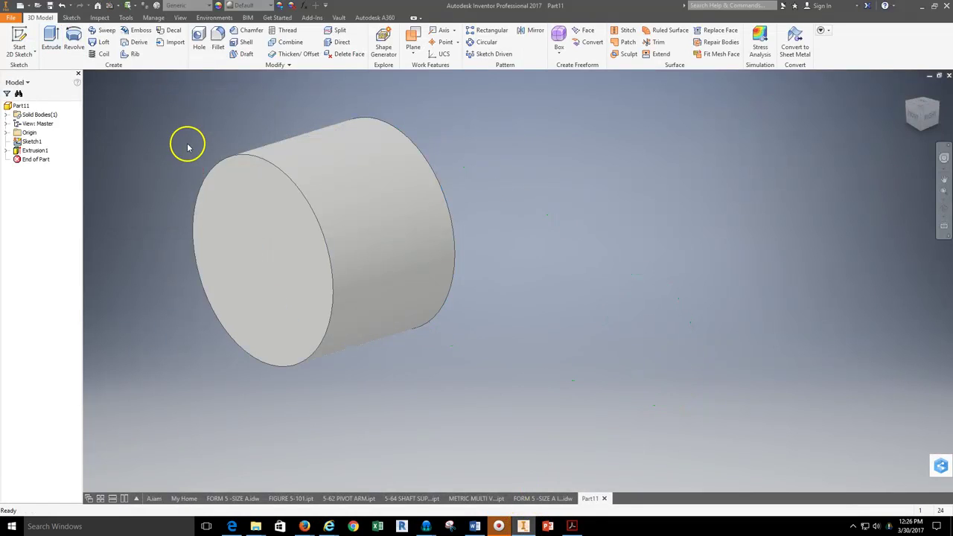
Make the sketch used by the large cylinder's extrusion visible again for reuse.
{"action": "scroll", "coordinate": [511, 175], "scroll_direction": "down", "scroll_amount": 3}
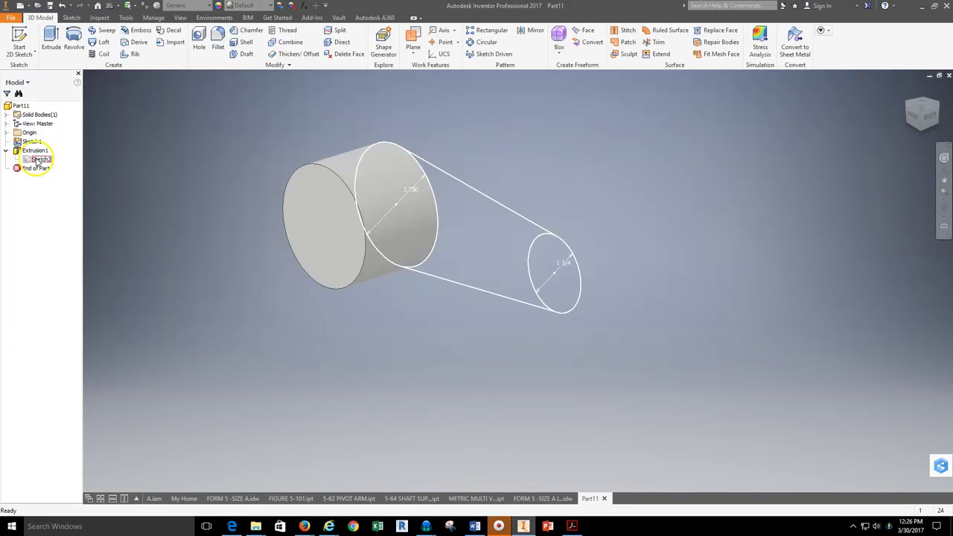
{"action": "right_click", "coordinate": [37, 160]}
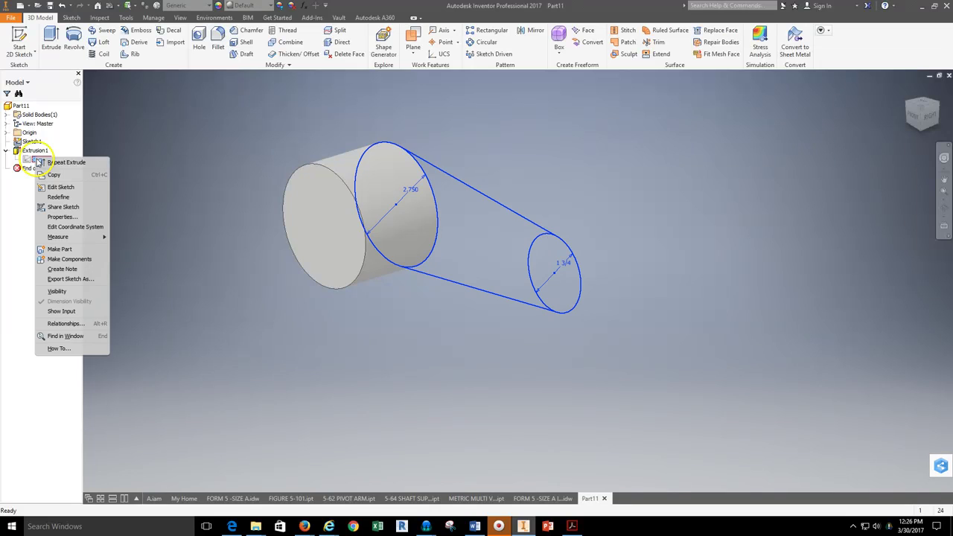
{"action": "left_click", "coordinate": [58, 291]}
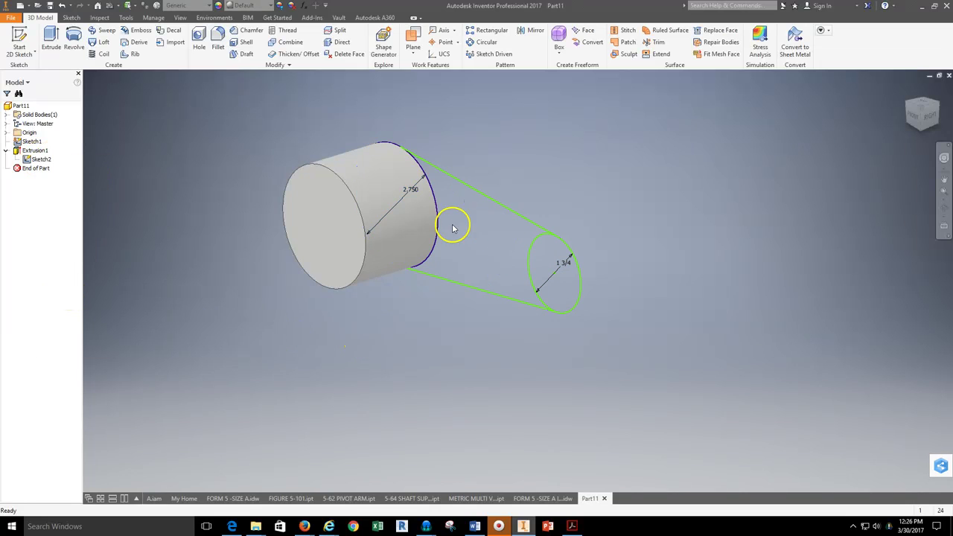
Extrude the arm profile between the two circles 7/8 in, joined to the large cylinder.
{"action": "left_click", "coordinate": [50, 41]}
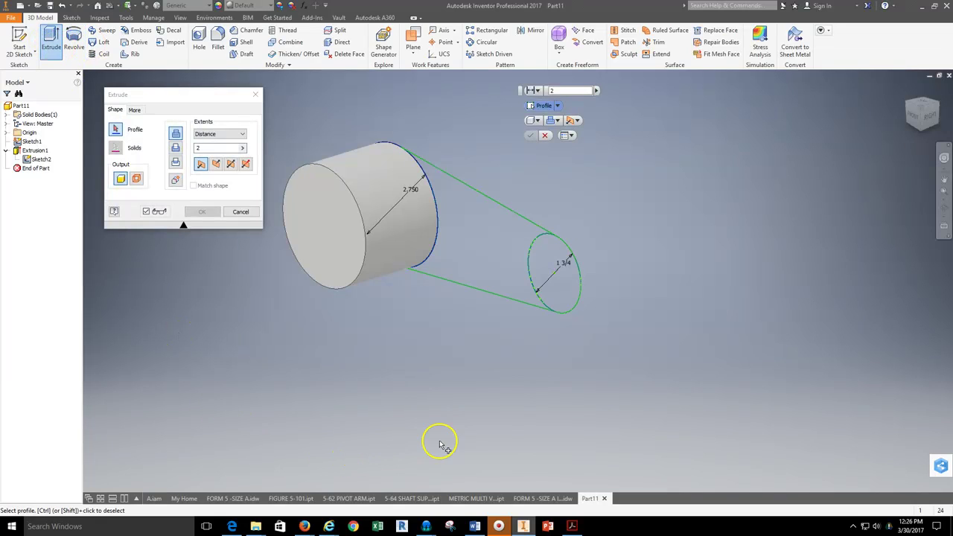
{"action": "left_click", "coordinate": [496, 266]}
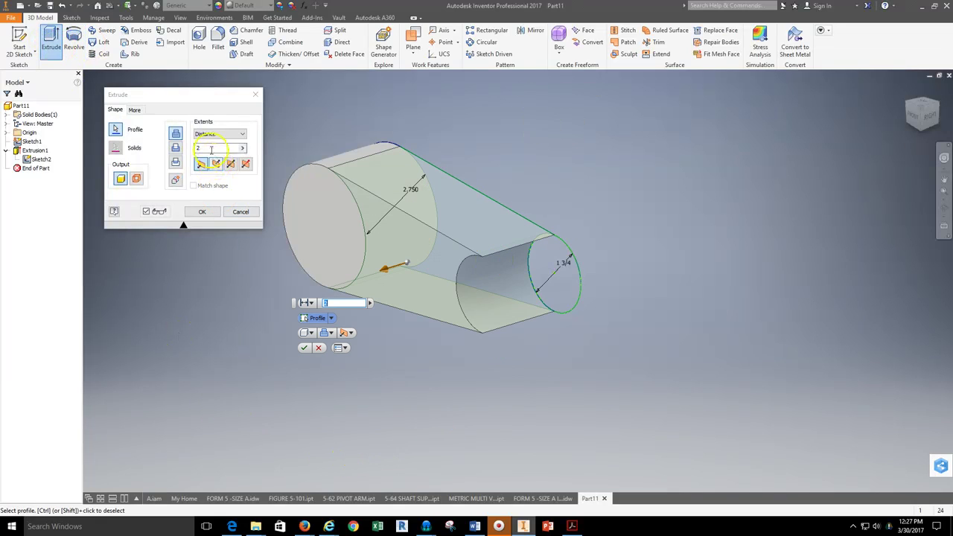
{"action": "left_click", "coordinate": [196, 148]}
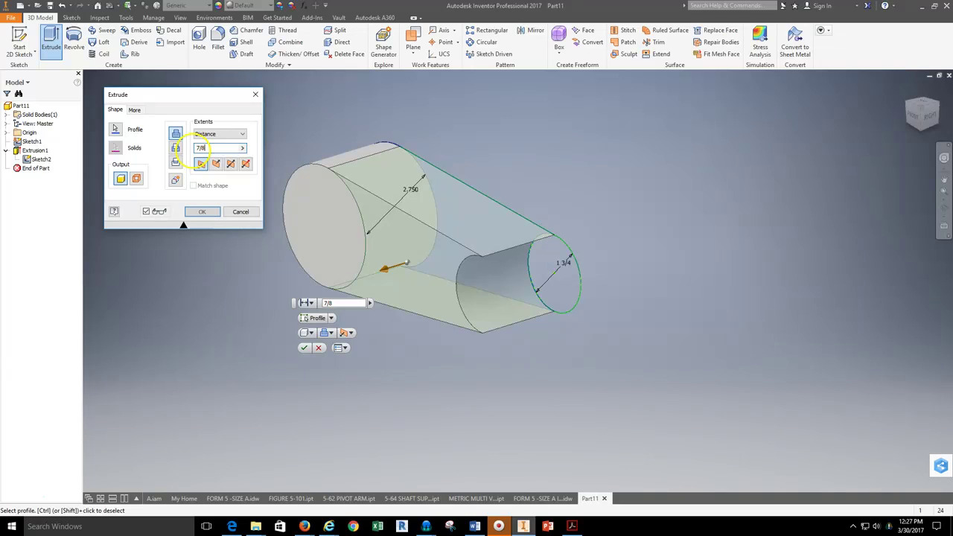
{"action": "left_click", "coordinate": [212, 213]}
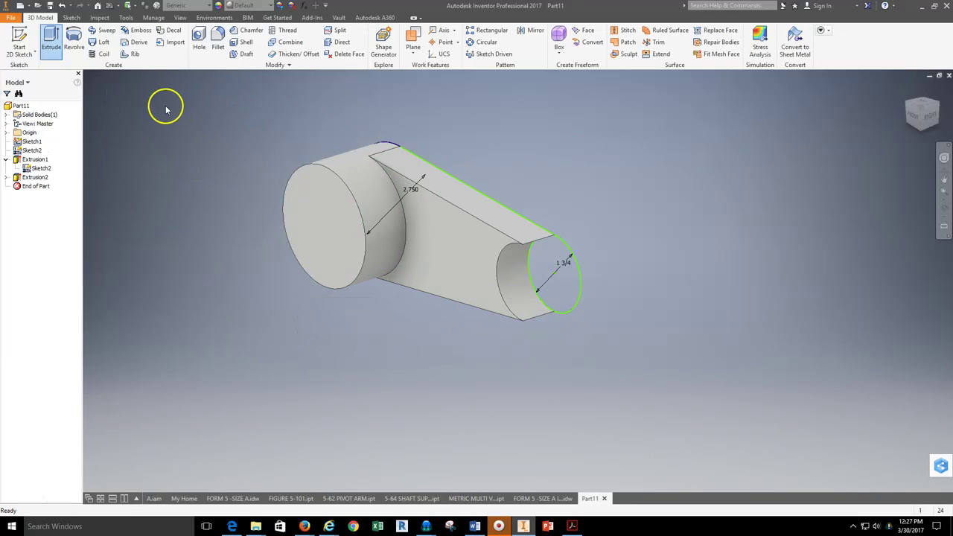
Extrude the small circle 1 1/2 in at the arm's end, taking the height from the swivel arm drawing in Firefox.
{"action": "left_click", "coordinate": [51, 41]}
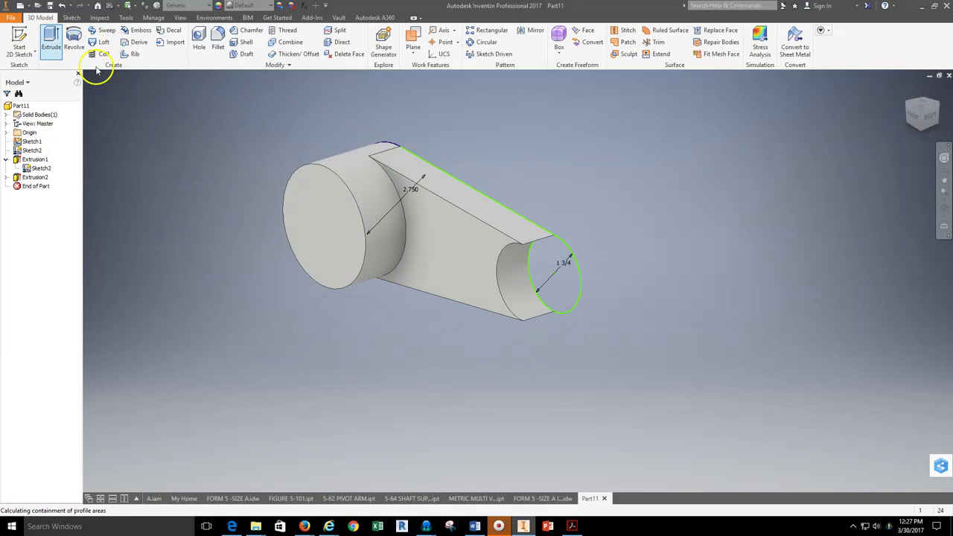
{"action": "left_click", "coordinate": [548, 261]}
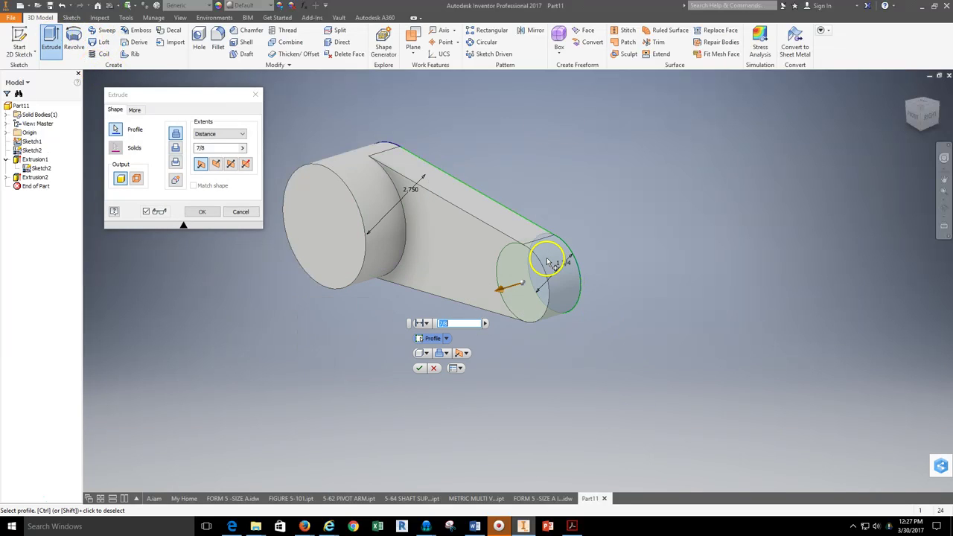
{"action": "left_click", "coordinate": [291, 482]}
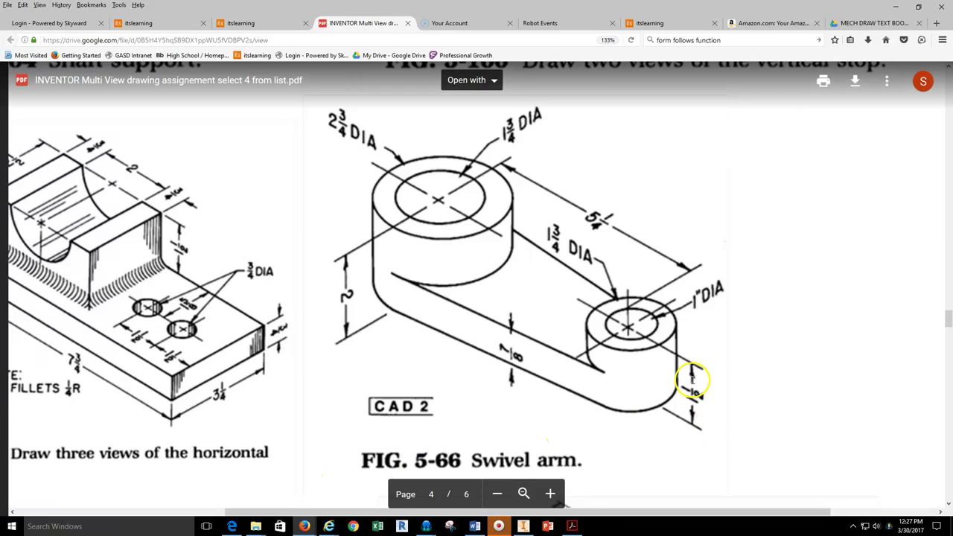
{"action": "left_click", "coordinate": [523, 525]}
{"action": "left_click", "coordinate": [222, 150]}
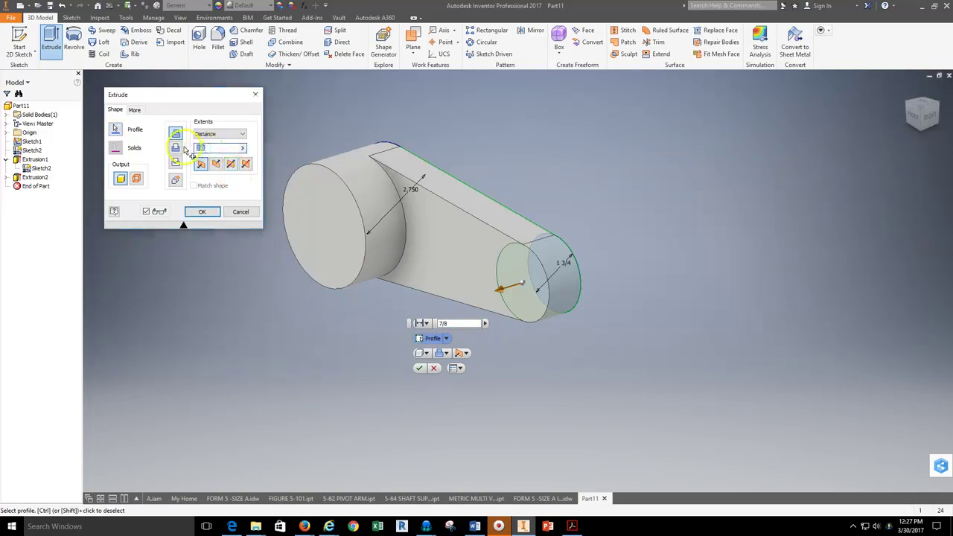
{"action": "key", "text": "Return"}
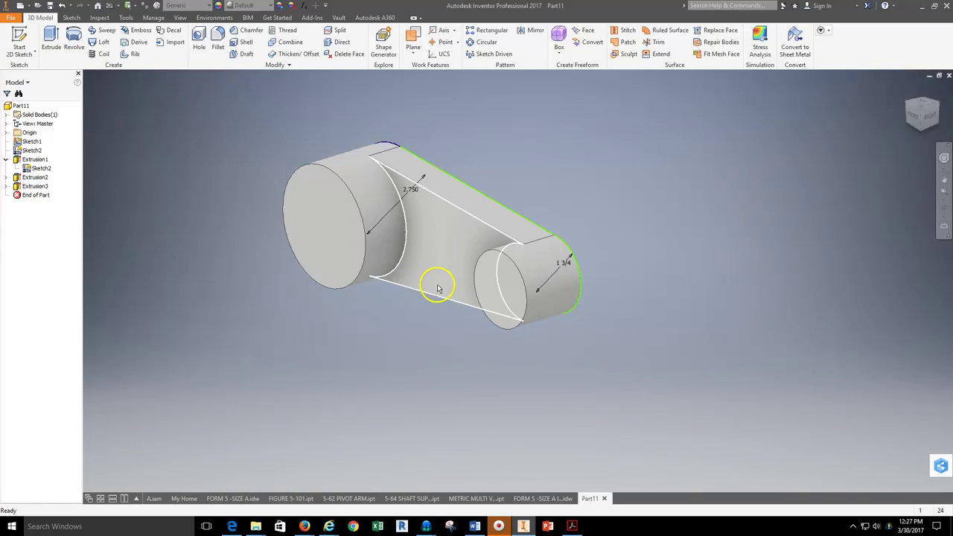
Start a hole with concentric placement on the large cylinder's end face, centered on its circular edge.
{"action": "left_click", "coordinate": [944, 208]}
{"action": "left_click_drag", "start_coordinate": [466, 291], "coordinate": [604, 272]}
{"action": "left_click", "coordinate": [199, 41]}
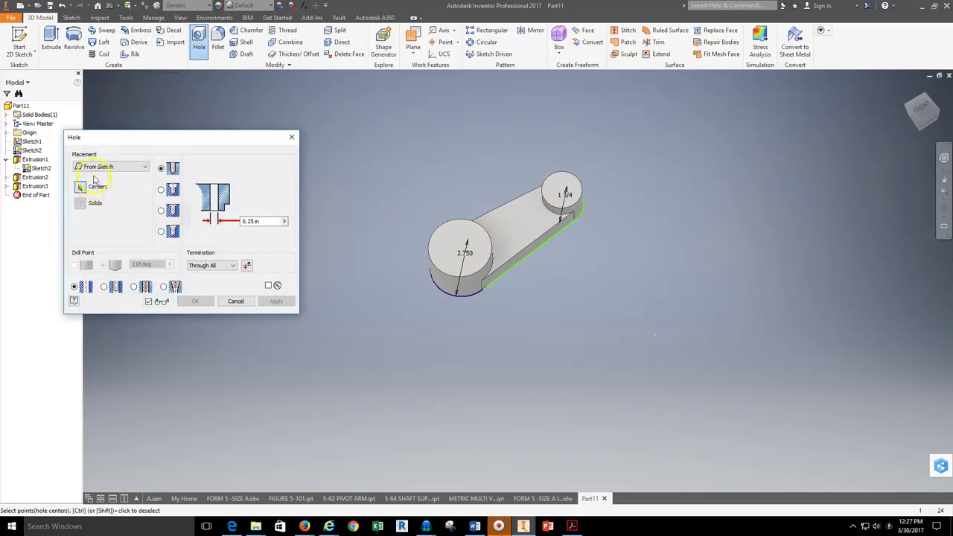
{"action": "left_click", "coordinate": [97, 167]}
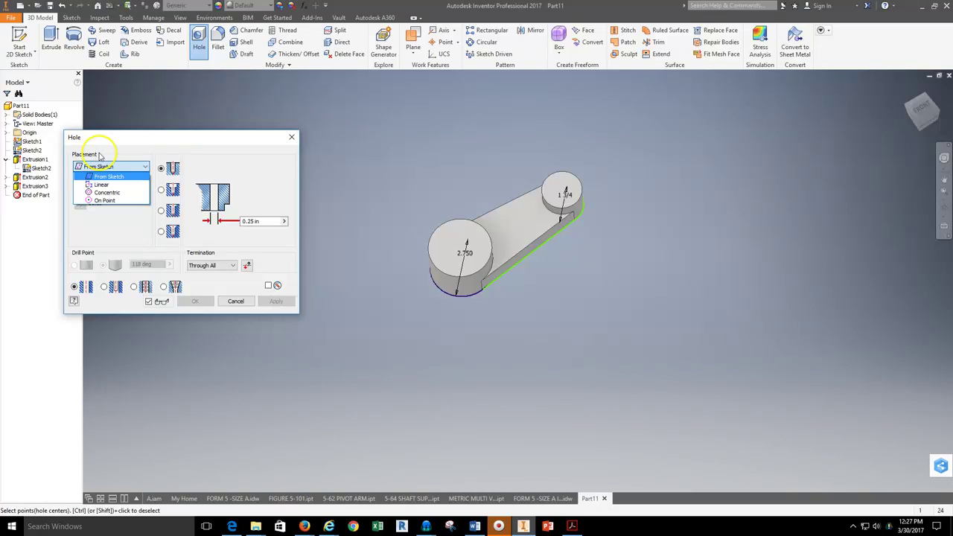
{"action": "left_click", "coordinate": [104, 192]}
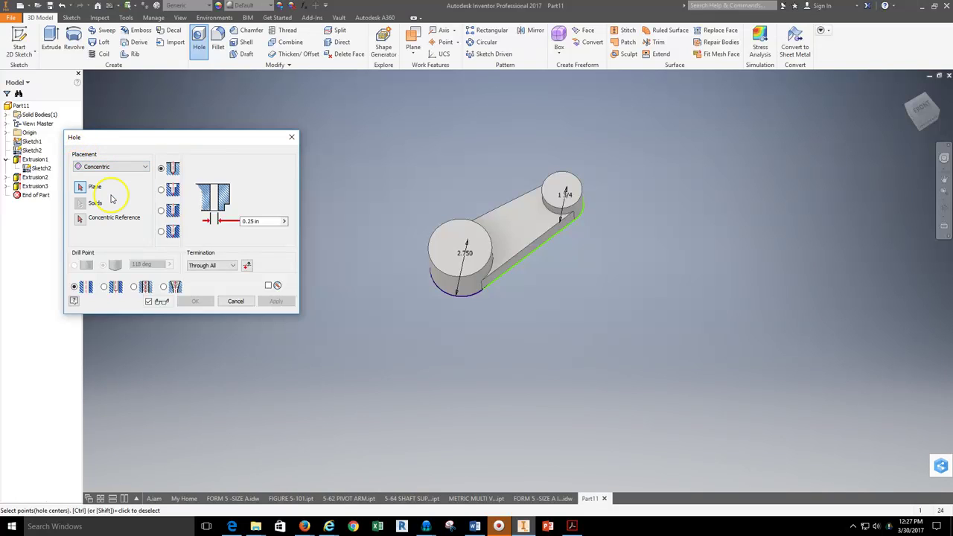
{"action": "scroll", "coordinate": [421, 241], "scroll_direction": "down", "scroll_amount": 3}
{"action": "left_click", "coordinate": [483, 232]}
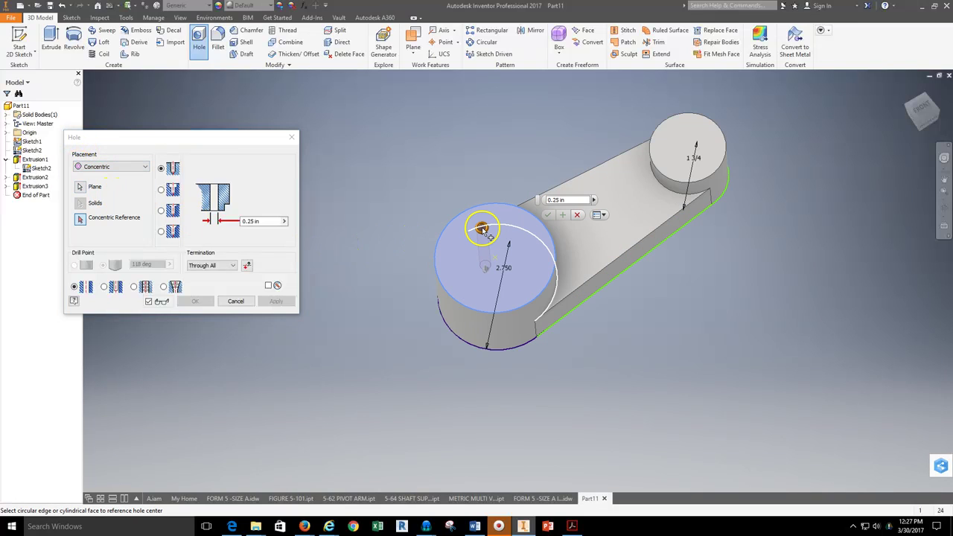
{"action": "left_click", "coordinate": [447, 295]}
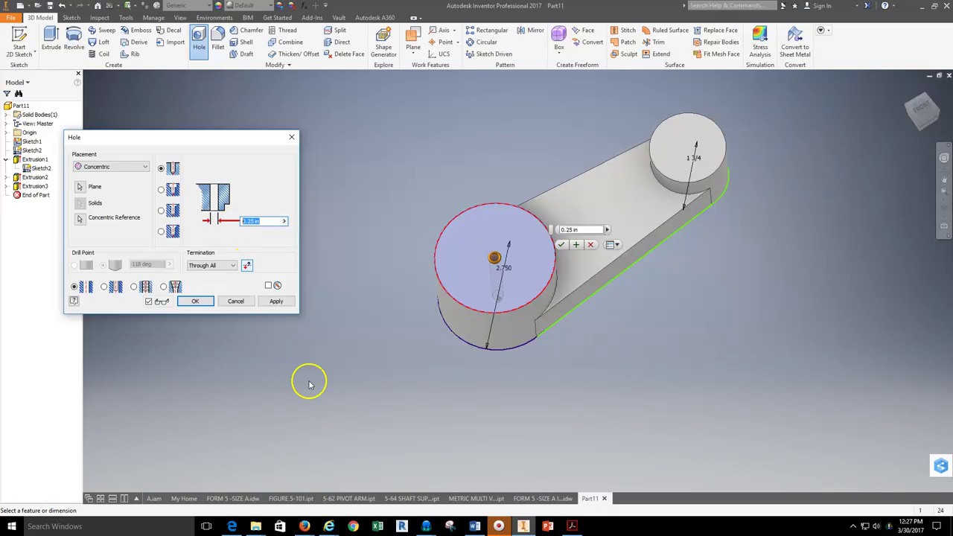
Check the large bore in the Firefox drawing, then create the hole through all with a 1.75 in diameter.
{"action": "mouse_move", "coordinate": [305, 527]}
{"action": "left_click", "coordinate": [307, 460]}
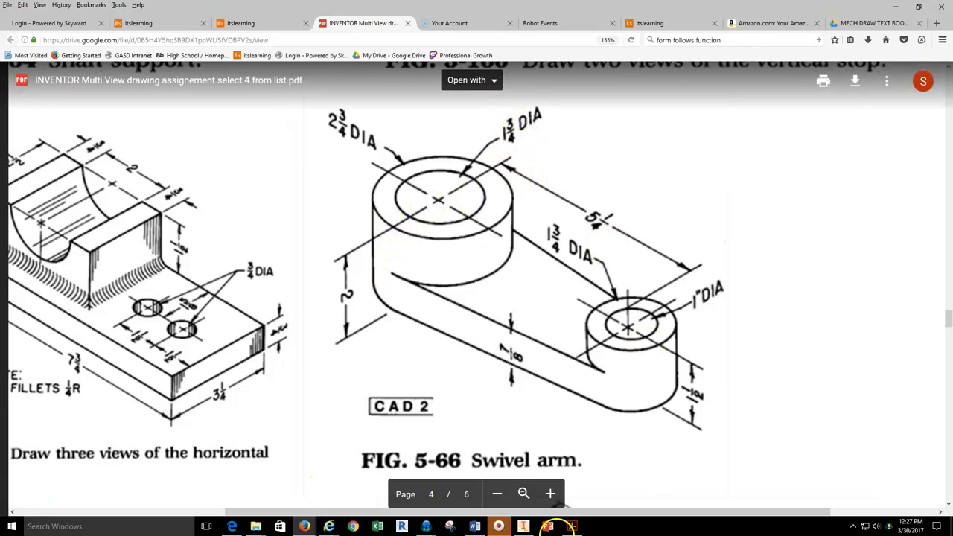
{"action": "left_click", "coordinate": [523, 526]}
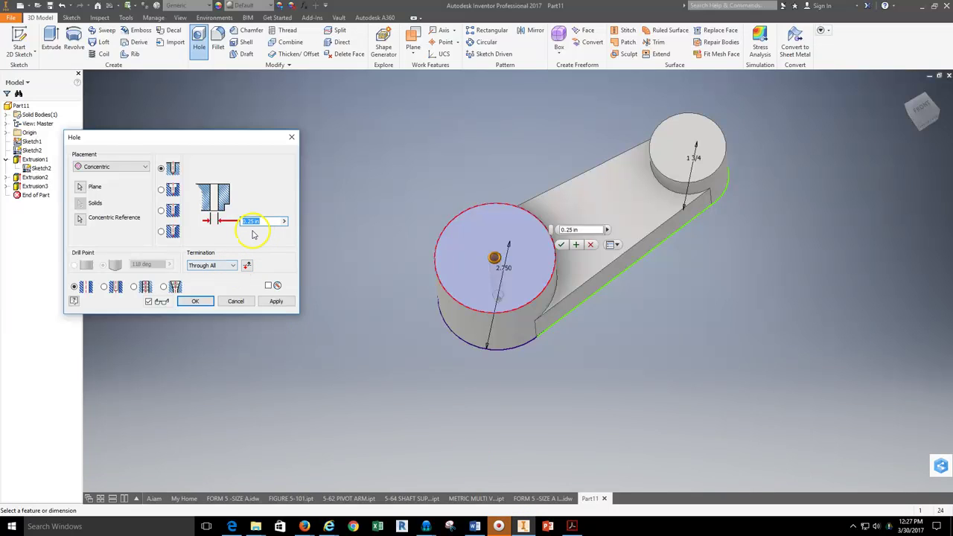
{"action": "type", "text": "1.75"}
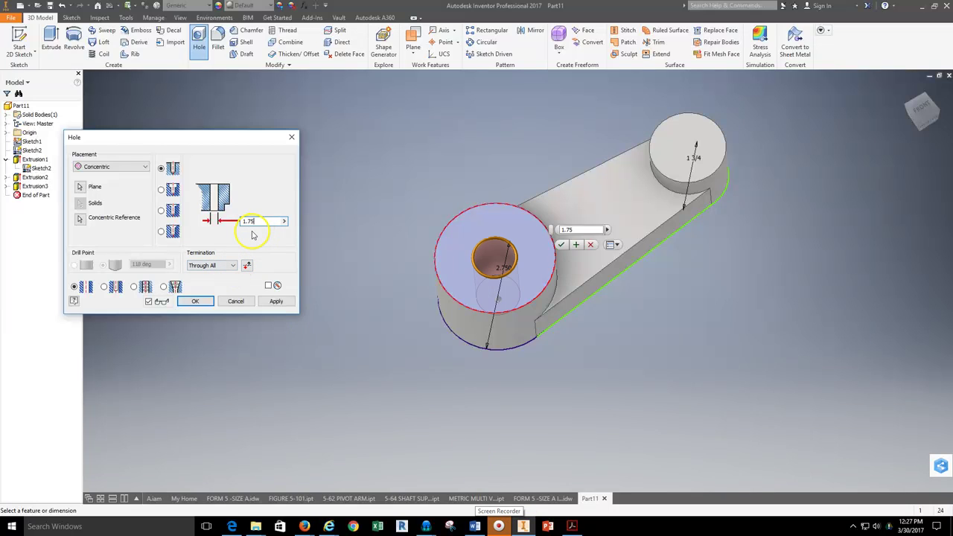
{"action": "key", "text": "Return"}
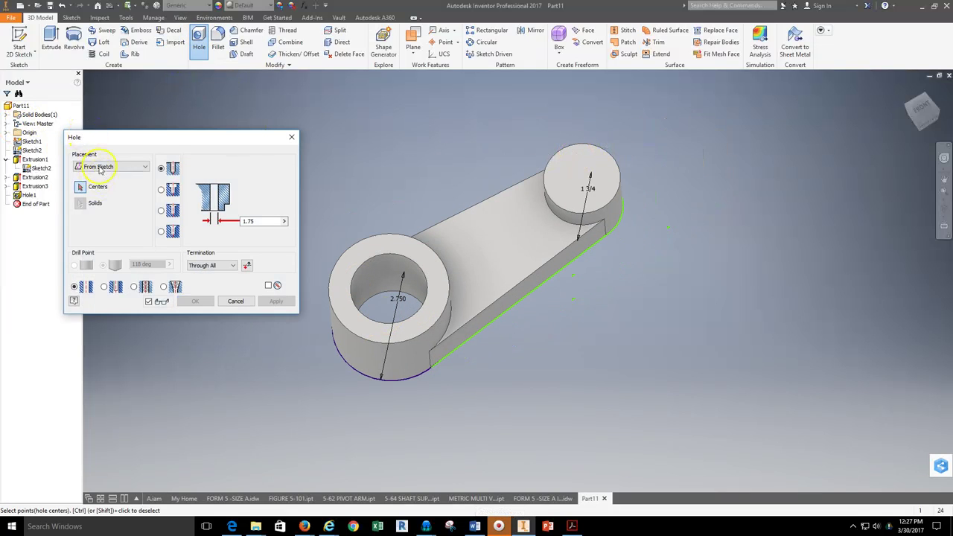
Create a concentric hole of 1 in diameter through all in the small cylinder's end face and close the Hole command.
{"action": "left_click", "coordinate": [101, 167]}
{"action": "left_click", "coordinate": [104, 189]}
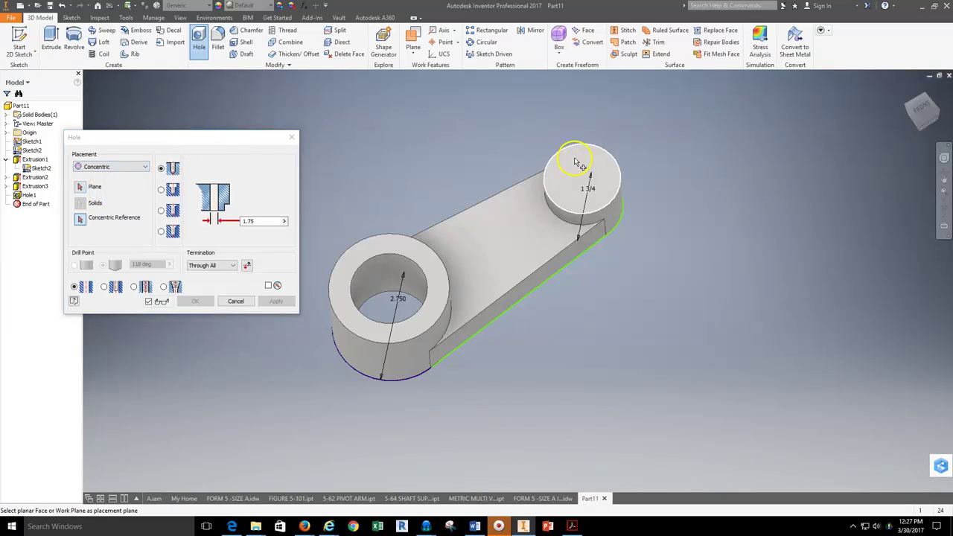
{"action": "left_click", "coordinate": [576, 164]}
{"action": "left_click", "coordinate": [79, 220]}
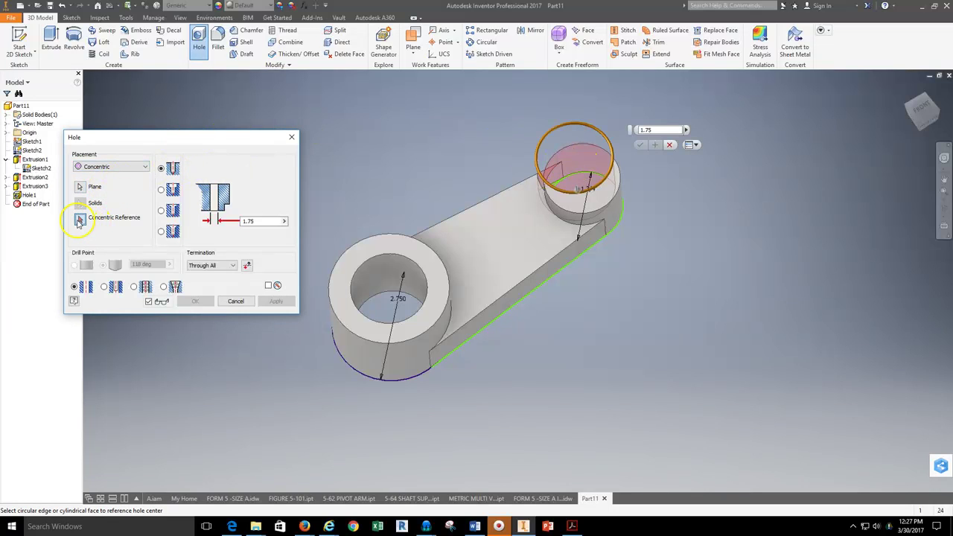
{"action": "left_click", "coordinate": [596, 251]}
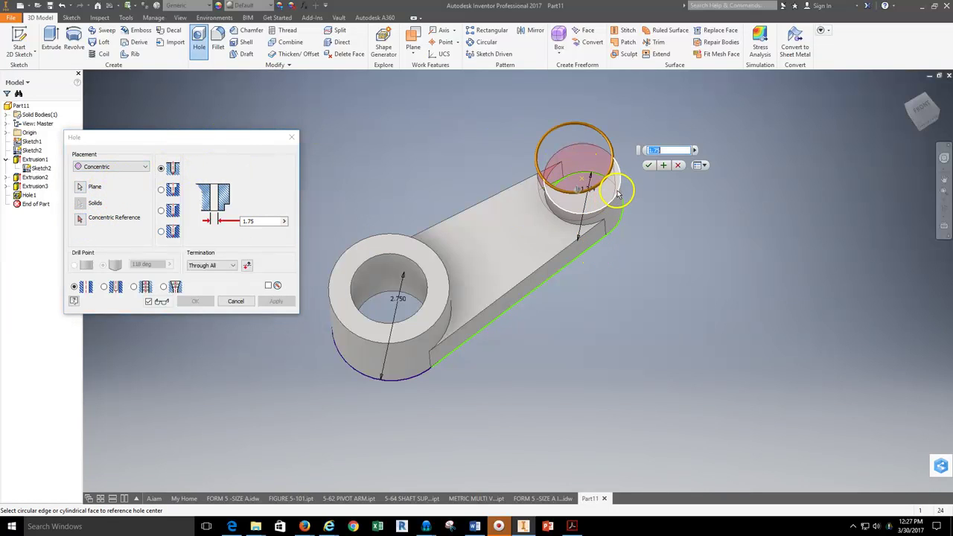
{"action": "double_click", "coordinate": [253, 221]}
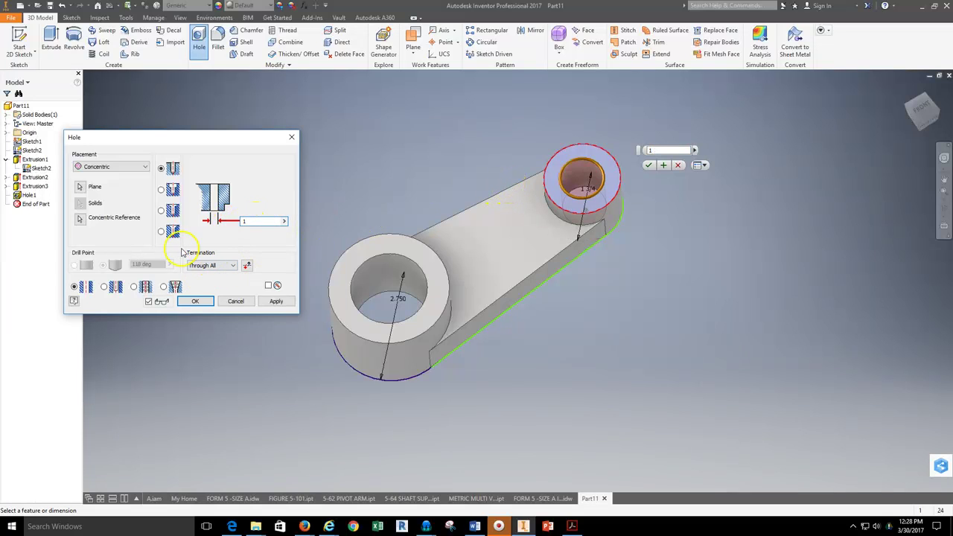
{"action": "left_click", "coordinate": [233, 266]}
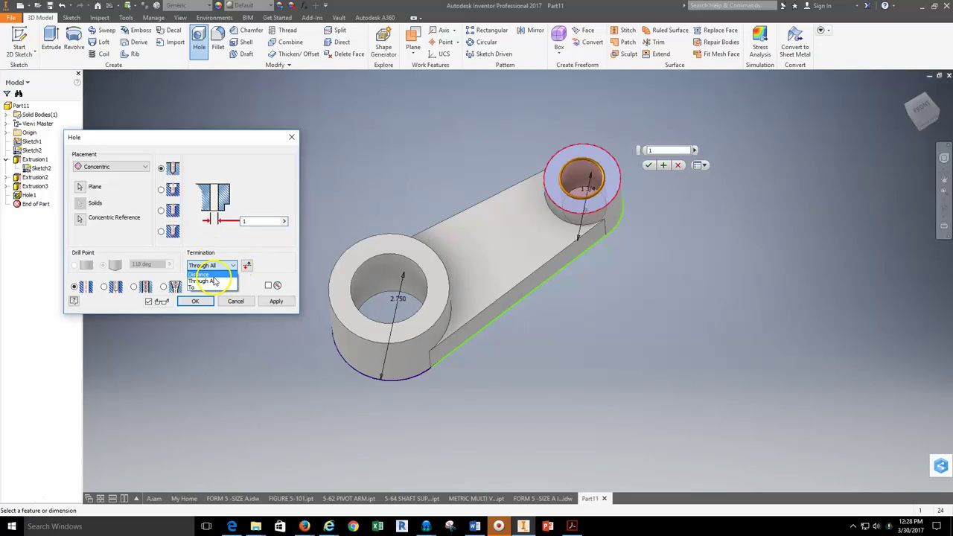
{"action": "left_click", "coordinate": [215, 281]}
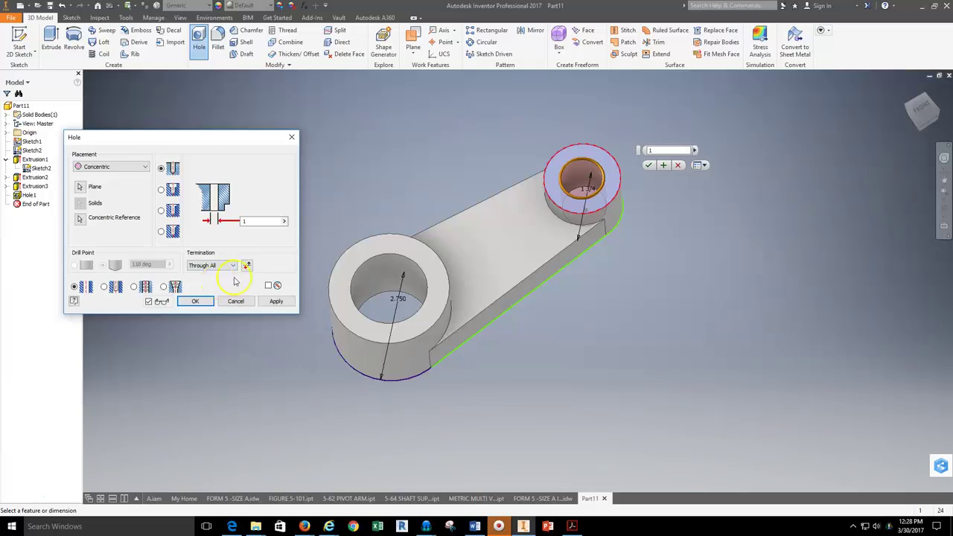
{"action": "left_click", "coordinate": [270, 300]}
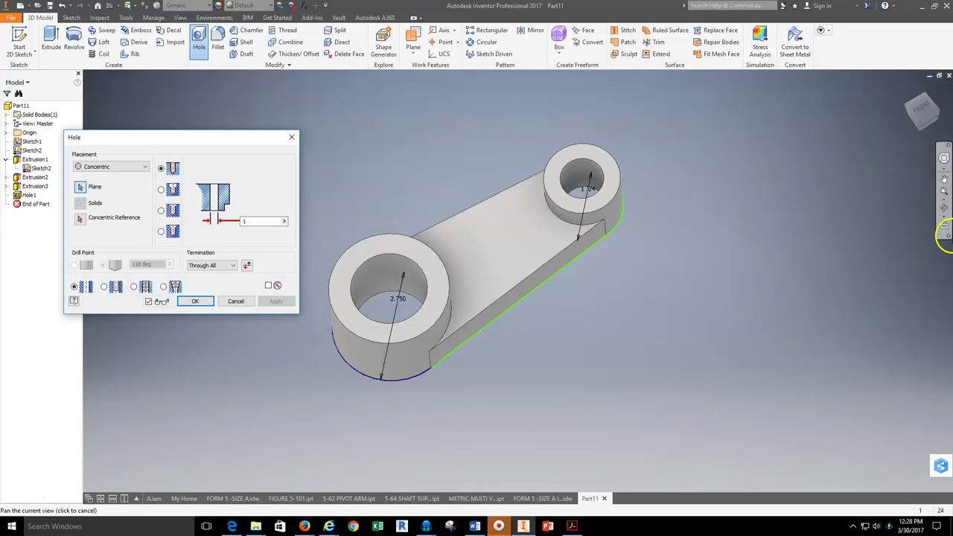
{"action": "left_click", "coordinate": [227, 303]}
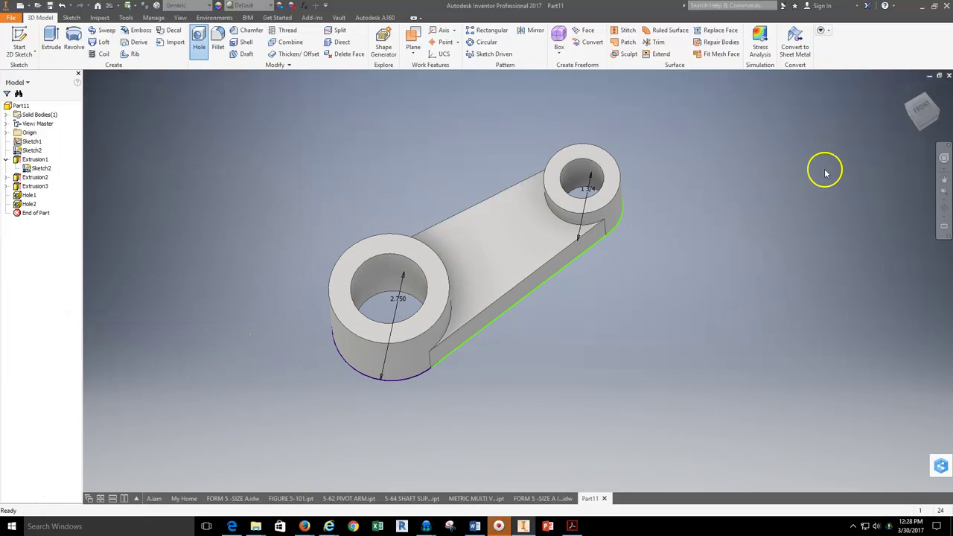
{"action": "left_click", "coordinate": [943, 209]}
{"action": "left_click_drag", "start_coordinate": [472, 305], "coordinate": [496, 209]}
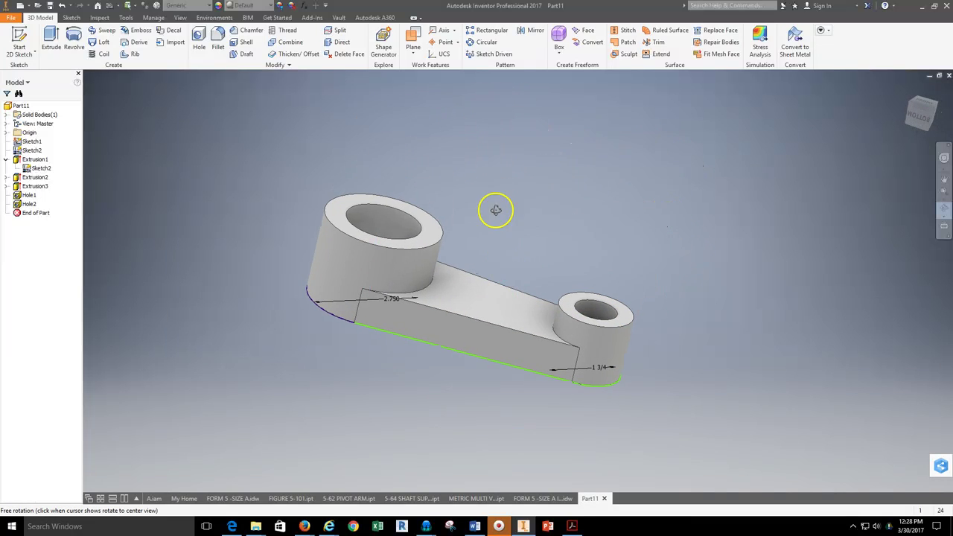
{"action": "right_click", "coordinate": [504, 171]}
{"action": "key", "text": "Escape"}
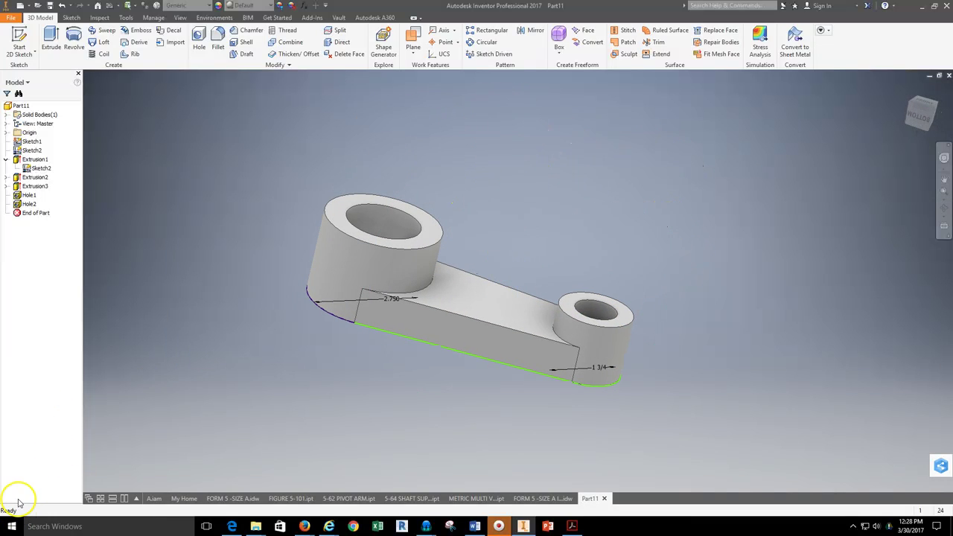